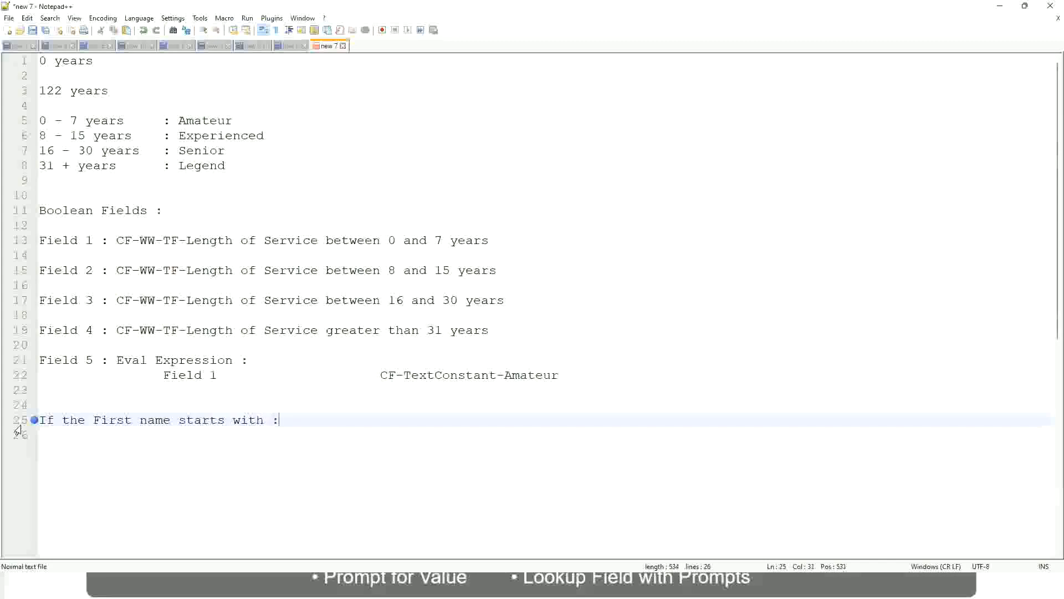
- Complete the first-name rule on line 25 with the range A - G and the quoted label "A Listers"
text(a)
key(BackSpace)
text(A - G)
text(: A lI)
key(BackSpace)
key(BackSpace)
text(Listers)
key(BackSpace)
key(Left)
key(Left)
key(Left)
key(Left)
key(Left)
key(Left)
key(Left)
key(Left)
text("")
key(Right)
key(Left)
key(Left)
key(Left)
key(Left)
key(BackSpace)
key(Right)
key(Right)
key(Right)
key(Right)
key(Right)
key(Right)
key(Right)
key(Right)
key(Right)
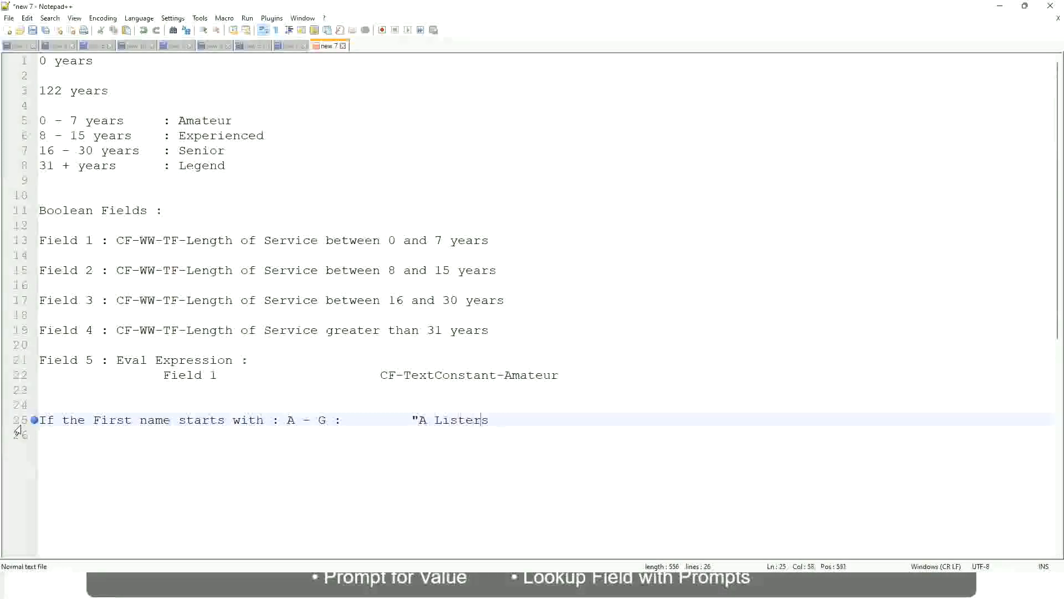
key(Return)
text(")
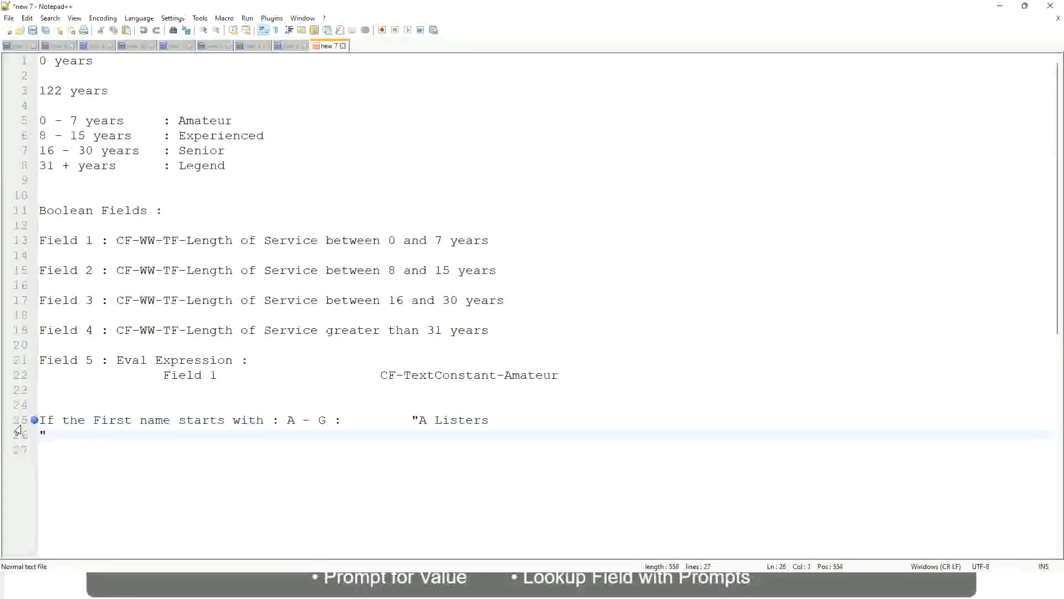
key(BackSpace)
key(BackSpace)
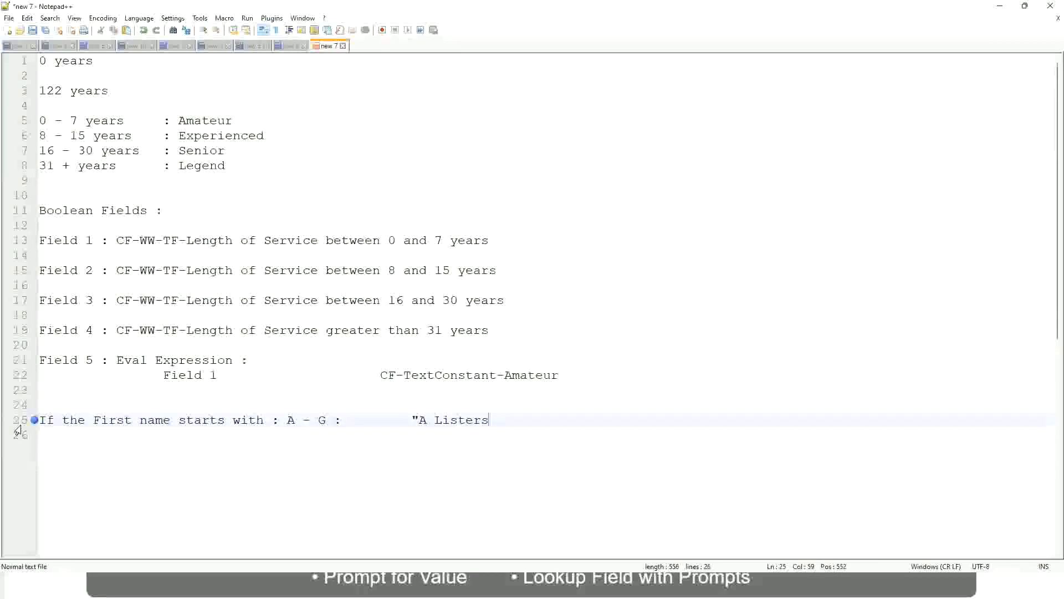
text(")
key(Delete)
key(Return)
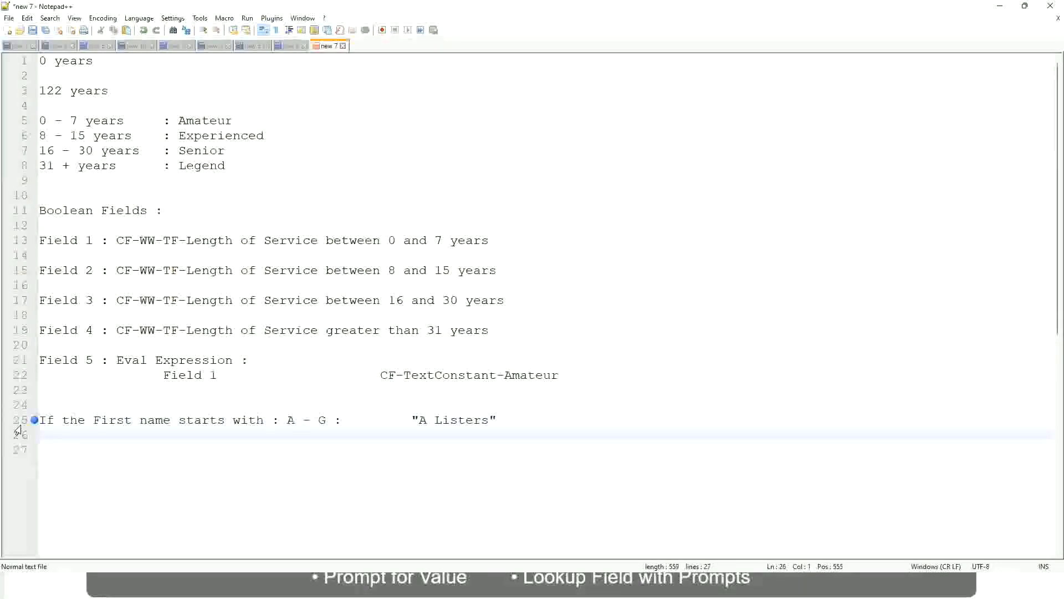
- Add a second rule line for the range H - P with the label "His Majesty", aligned with the line above
text(H -)
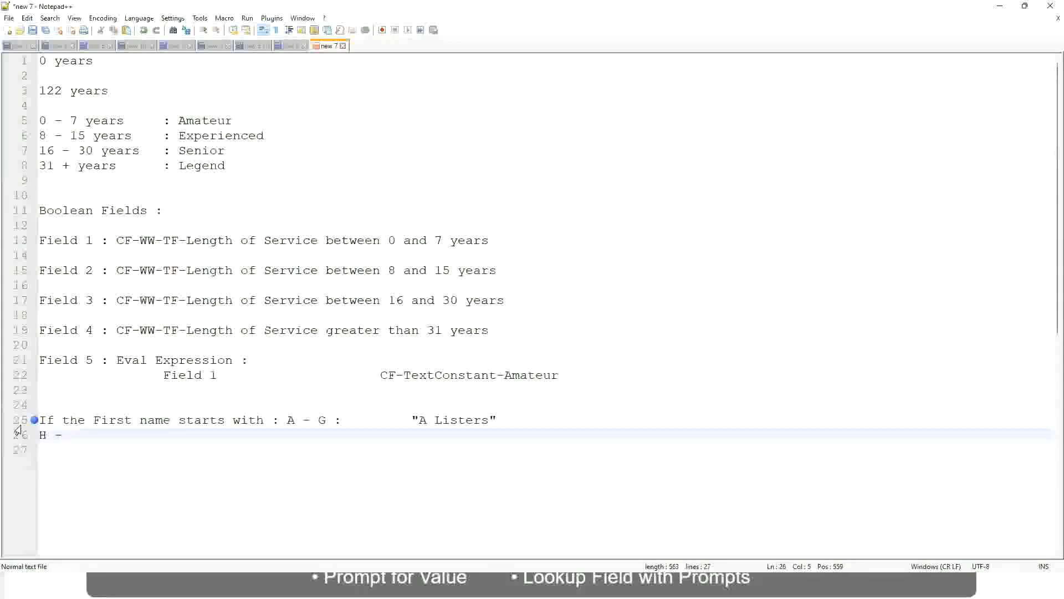
text(P)
key(Tab)
key(Tab)
key(Tab)
key(Tab)
key(Tab)
key(Tab)
key(Tab)
key(Tab)
key(Tab)
text(:)
key(Tab)
key(Tab)
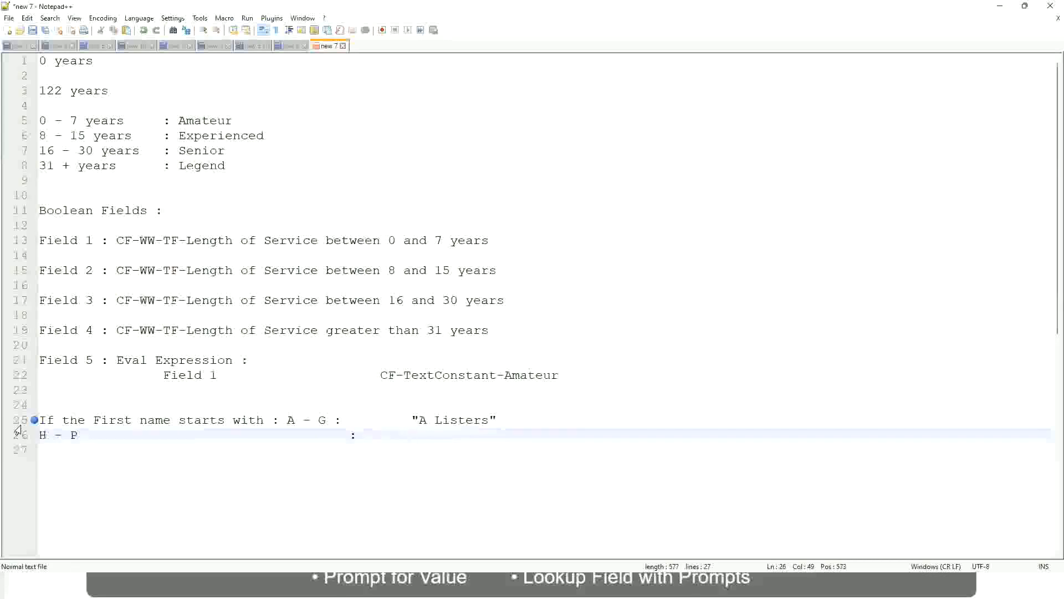
text("His Majesty)
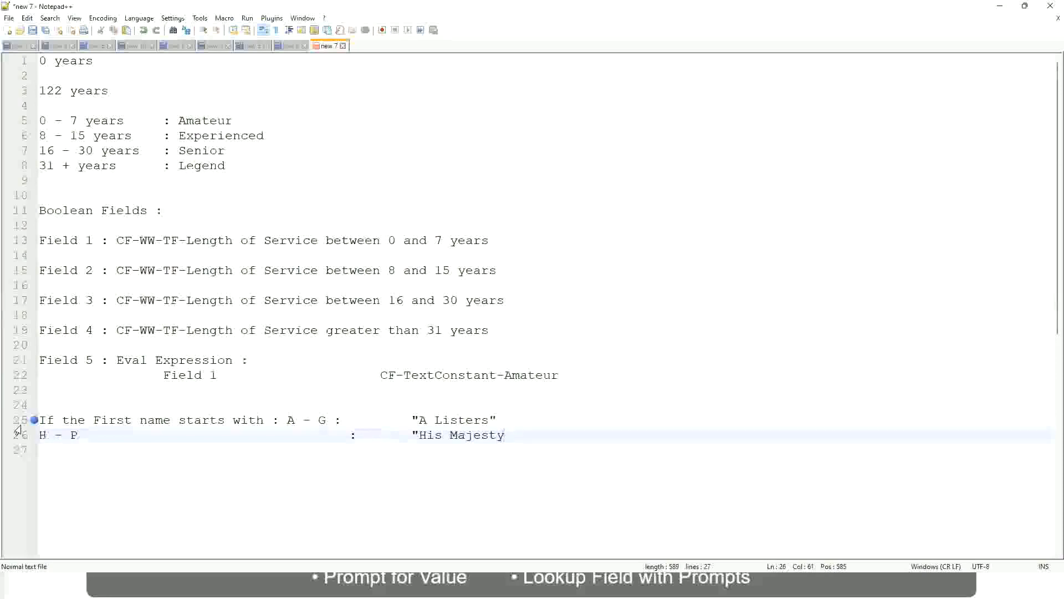
text("")
key(BackSpace)
key(Return)
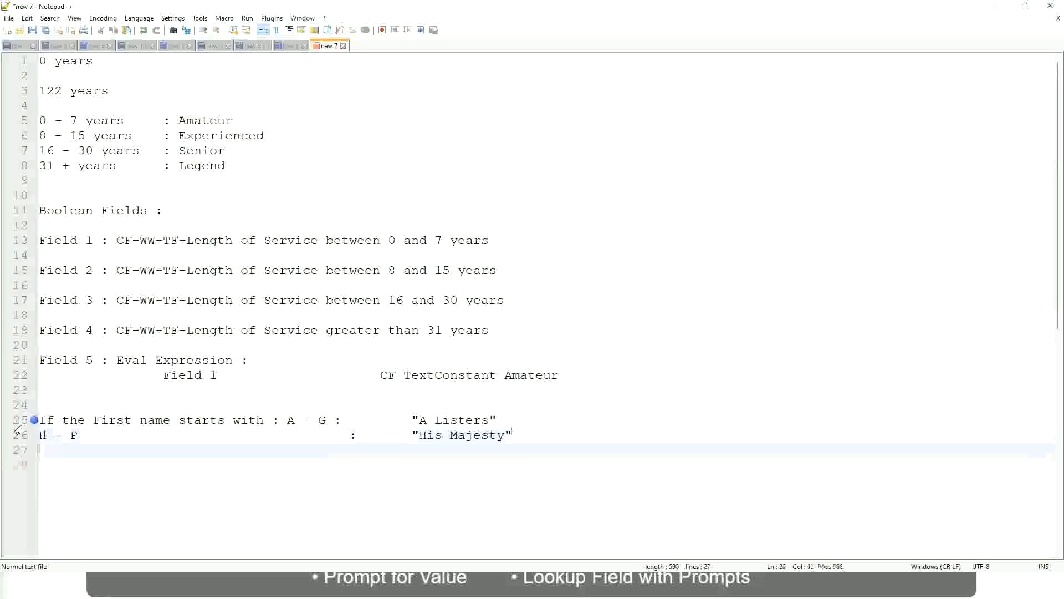
- Add a third rule line for the range L - Z with the label "Lords", aligned with the lines above
text(L)
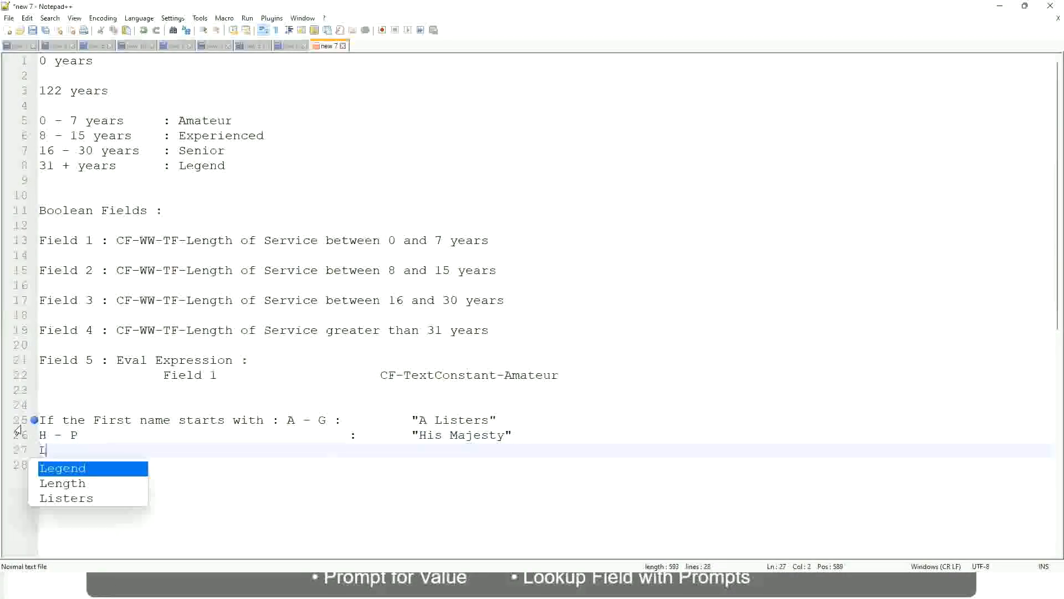
text( - Z)
key(Tab)
key(Tab)
key(Tab)
key(Tab)
key(Tab)
key(Tab)
key(Tab)
key(Tab)
key(Tab)
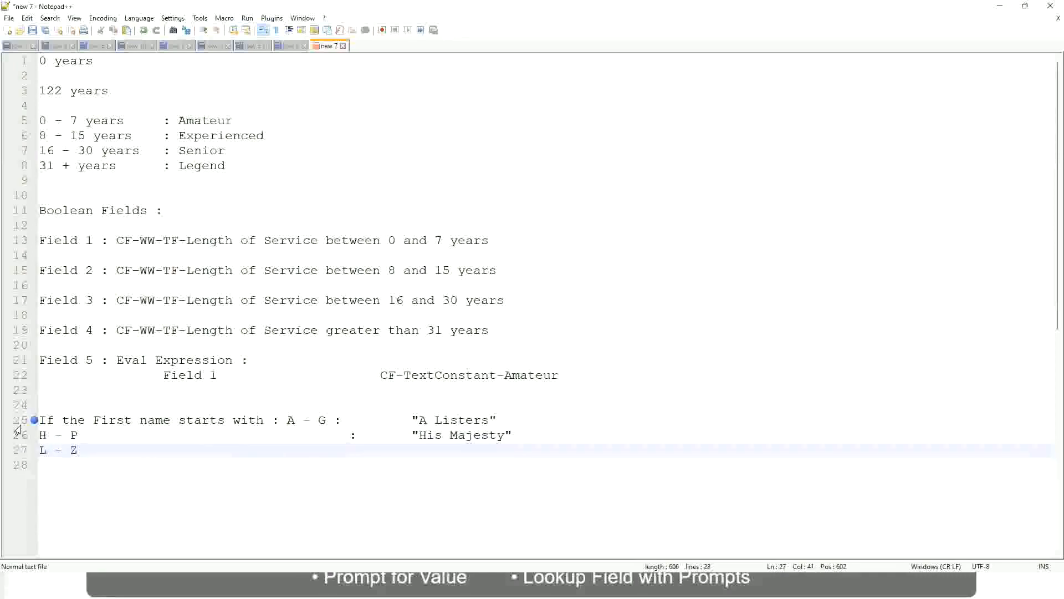
text(:       "Lords)
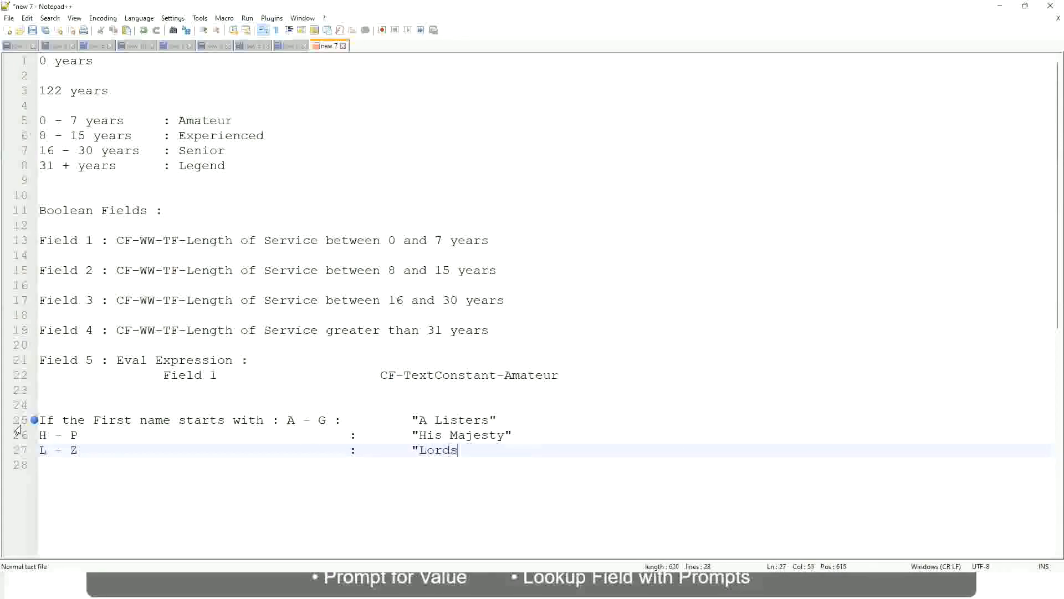
text("")
key(BackSpace)
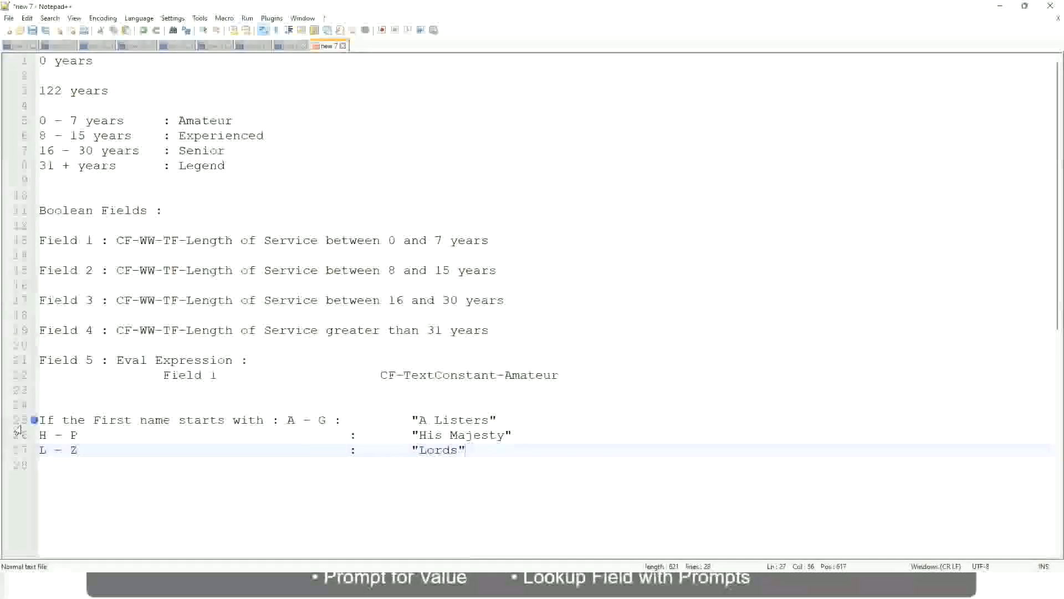
- Replace the three first-name rule lines with a single new line starting with "If"
click(475, 451)
drag(461, 450, 509, 419)
click(438, 420)
click(480, 437)
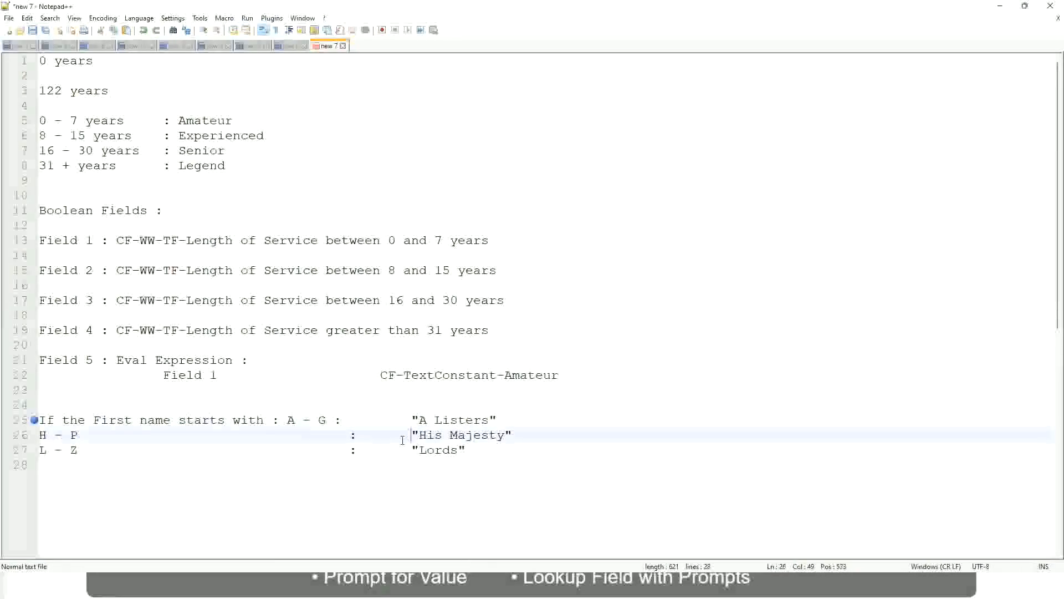
drag(484, 458, 33, 419)
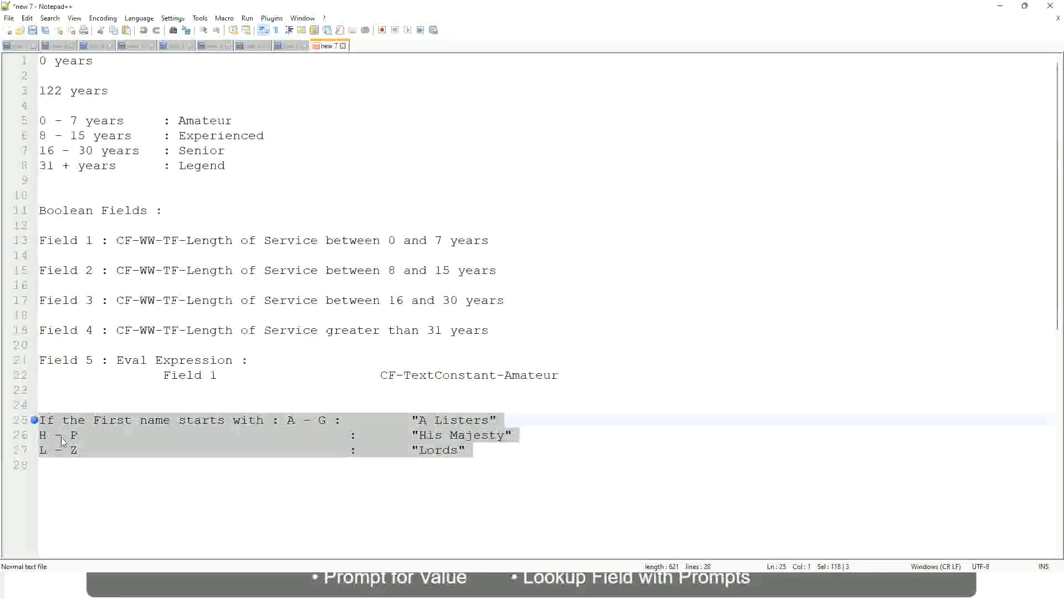
text(If )
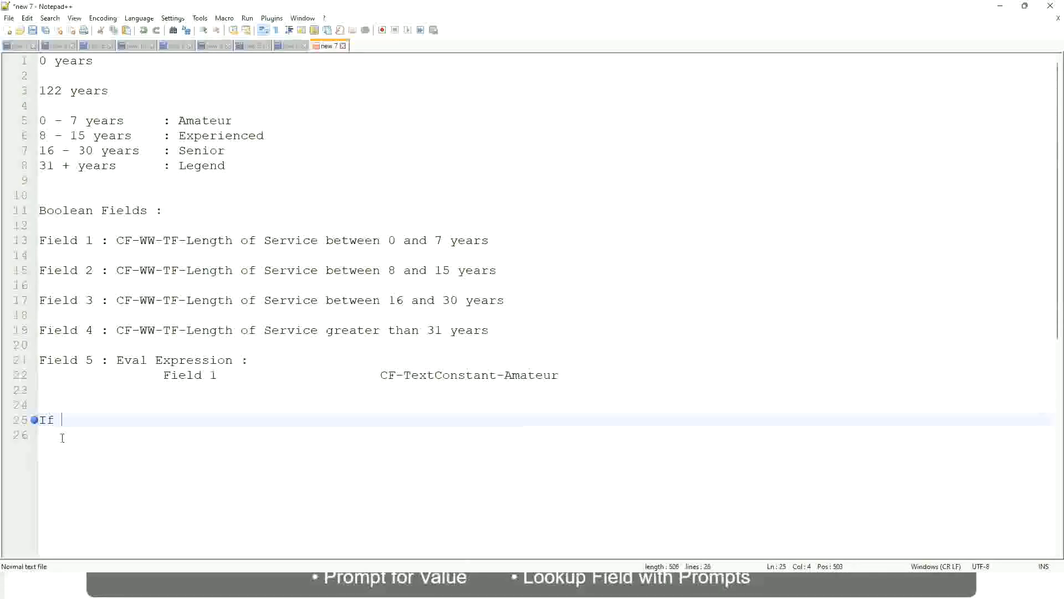
text(Prior E)
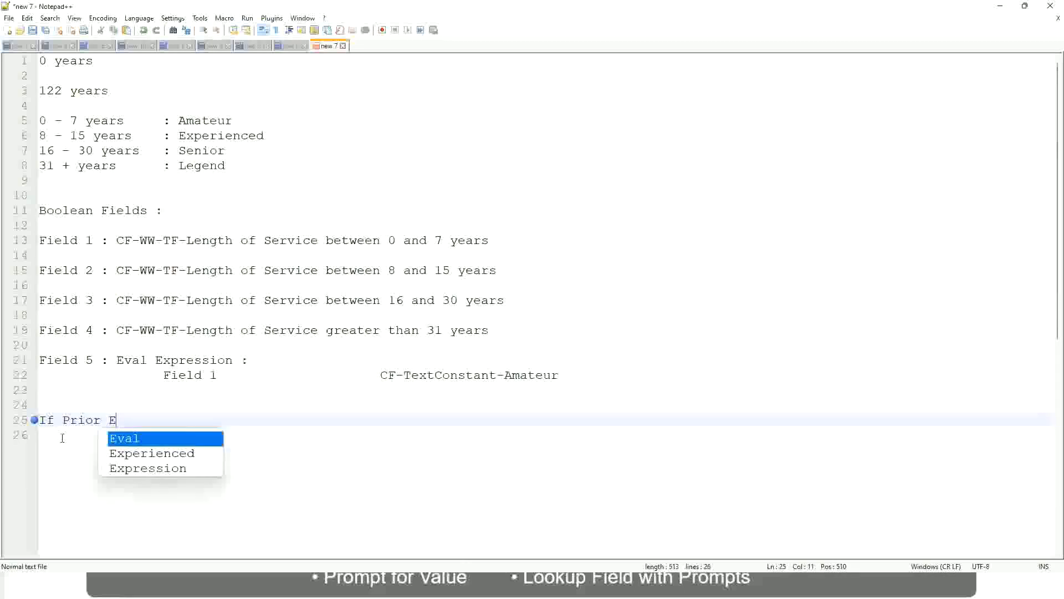
text(xperience)
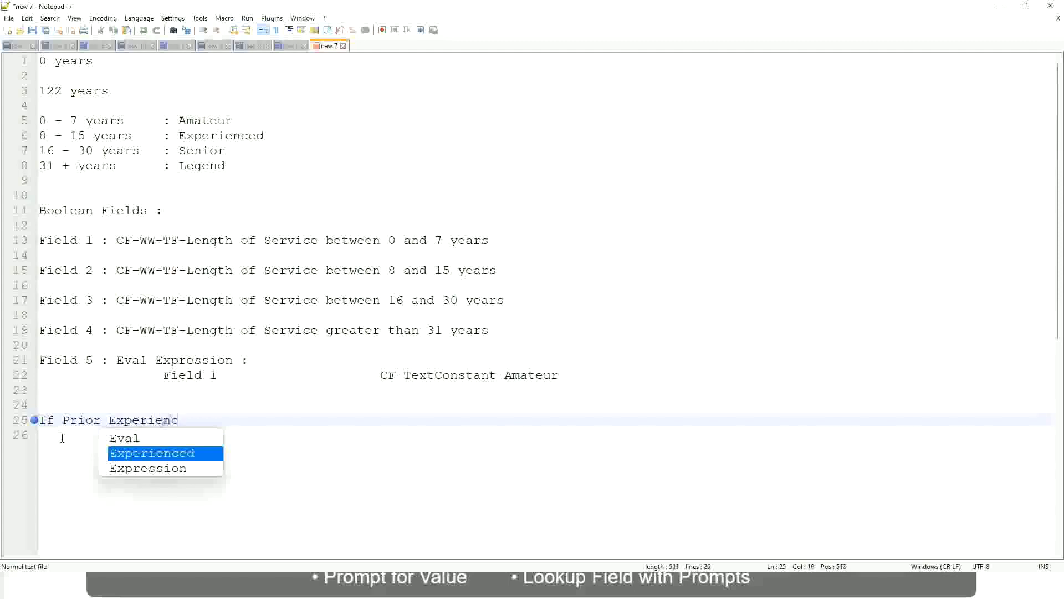
key(BackSpace)
key(BackSpace)
key(BackSpace)
key(BackSpace)
key(BackSpace)
key(BackSpace)
key(BackSpace)
key(BackSpace)
key(BackSpace)
key(BackSpace)
key(BackSpace)
key(BackSpace)
key(BackSpace)
key(BackSpace)
key(BackSpace)
key(BackSpace)
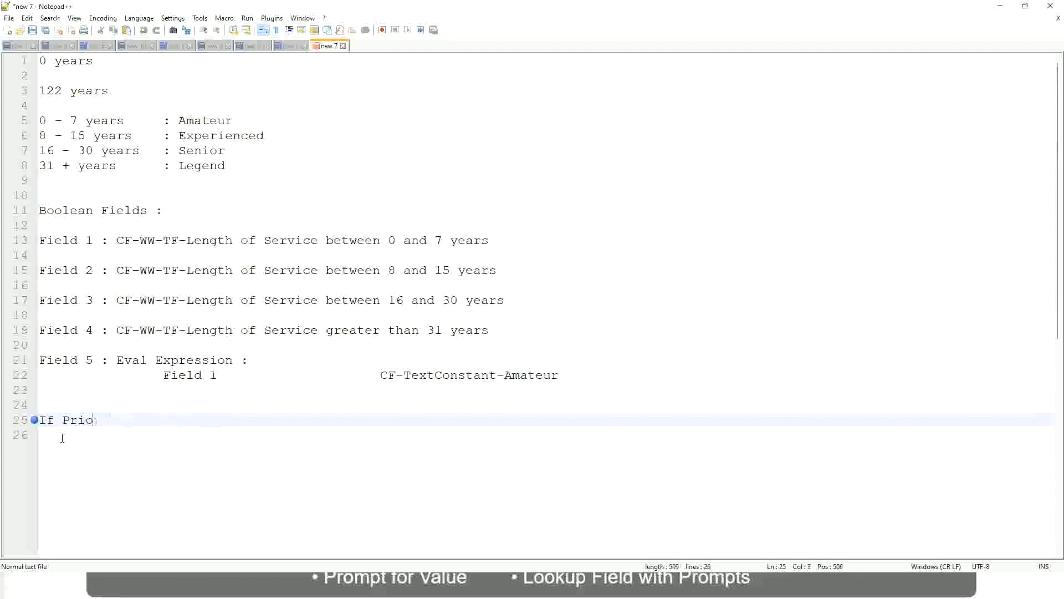
text(Job Profile is )
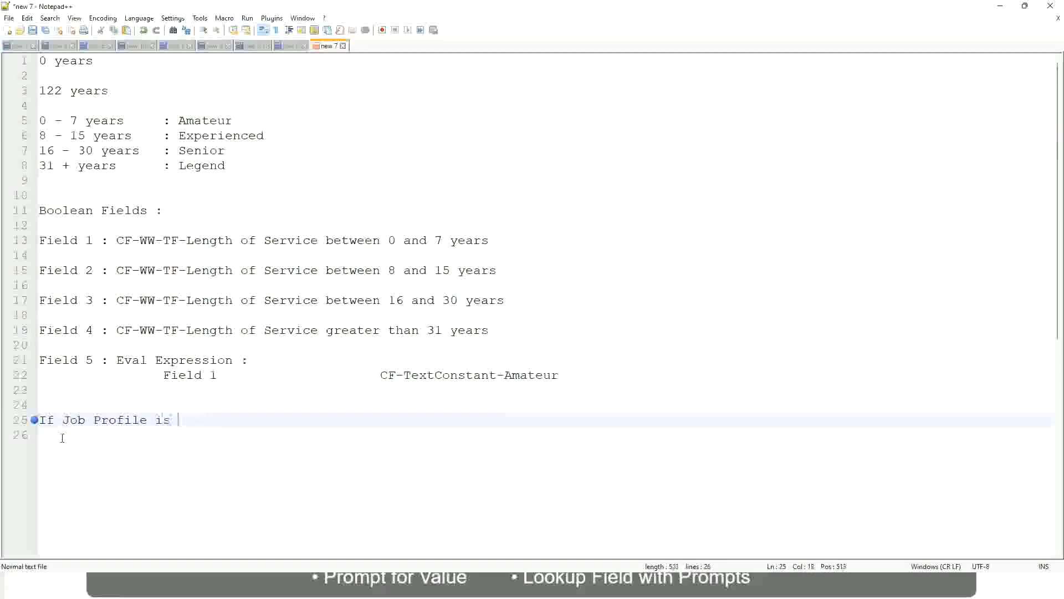
text(: Manager)
key(BackSpace)
key(BackSpace)
key(BackSpace)
key(BackSpace)
key(BackSpace)
key(BackSpace)
key(BackSpace)
key(BackSpace)
key(BackSpace)
key(BackSpace)
key(BackSpace)
key(BackSpace)
key(BackSpace)
key(BackSpace)
key(BackSpace)
key(BackSpace)
key(BackSpace)
key(BackSpace)
key(BackSpace)
key(BackSpace)
- Complete line 25 as "If Management Level is Manager or Above", followed after a wide gap by "Proposed Allowance Plan : Car Allowance"
text(Manage)
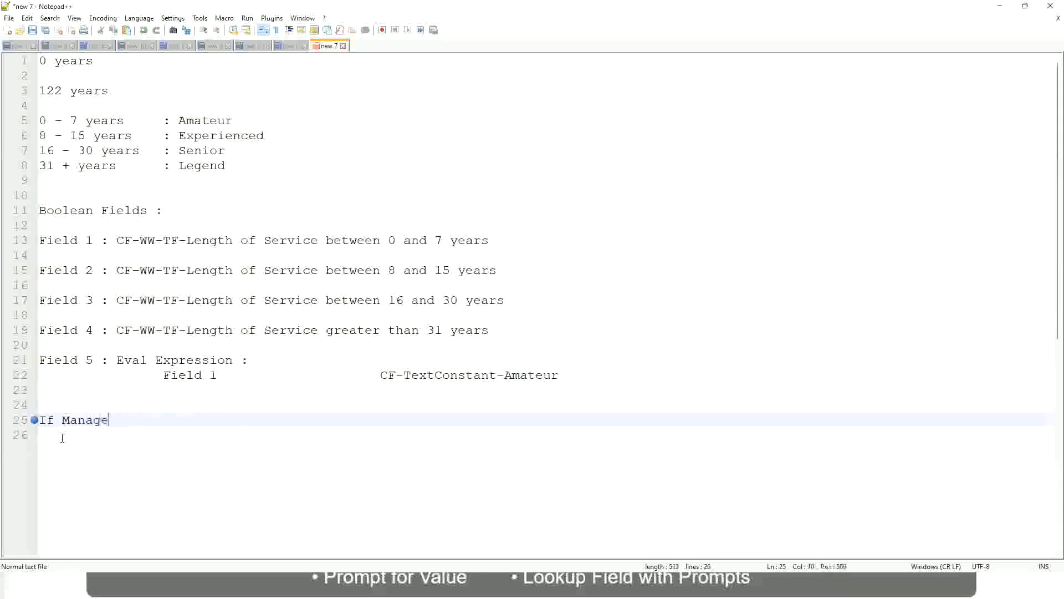
text(ment Level is Manager )
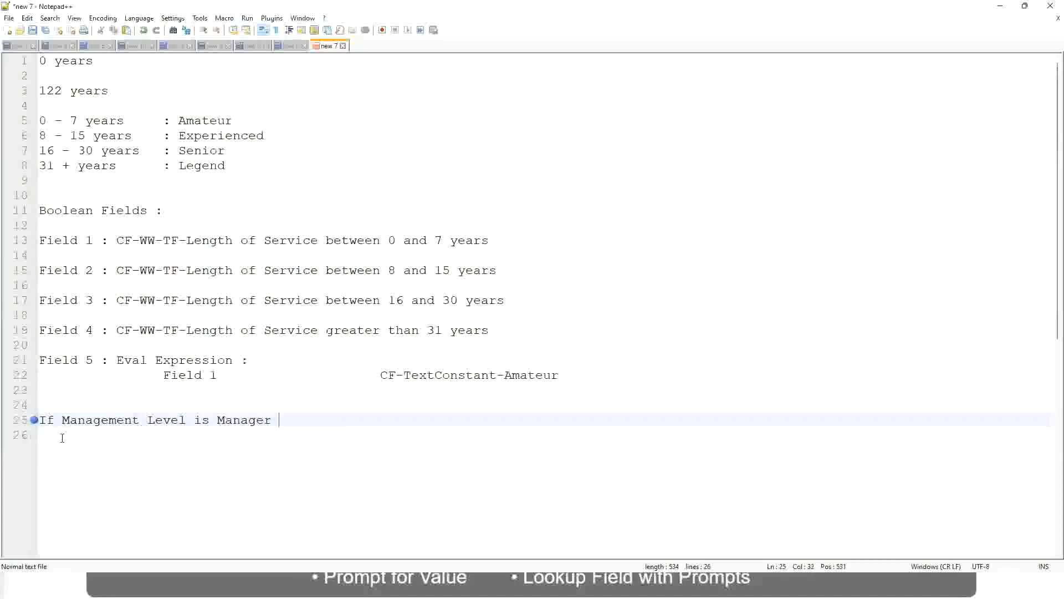
text(or Above)
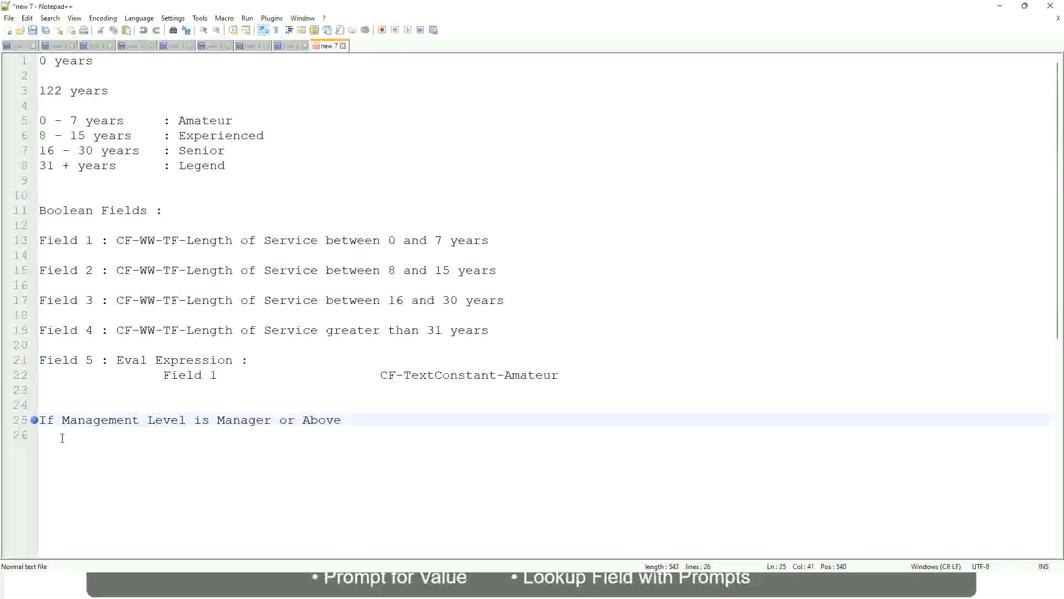
key(Tab)
key(Tab)
key(Tab)
key(Tab)
key(Tab)
text(Proposed)
text(Allowance )
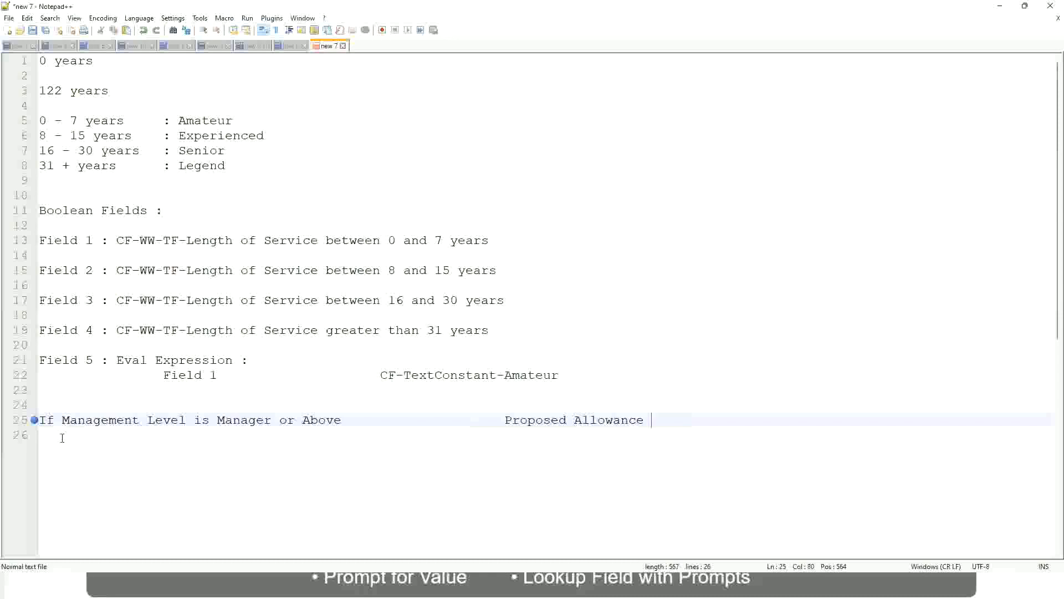
text(Plan)
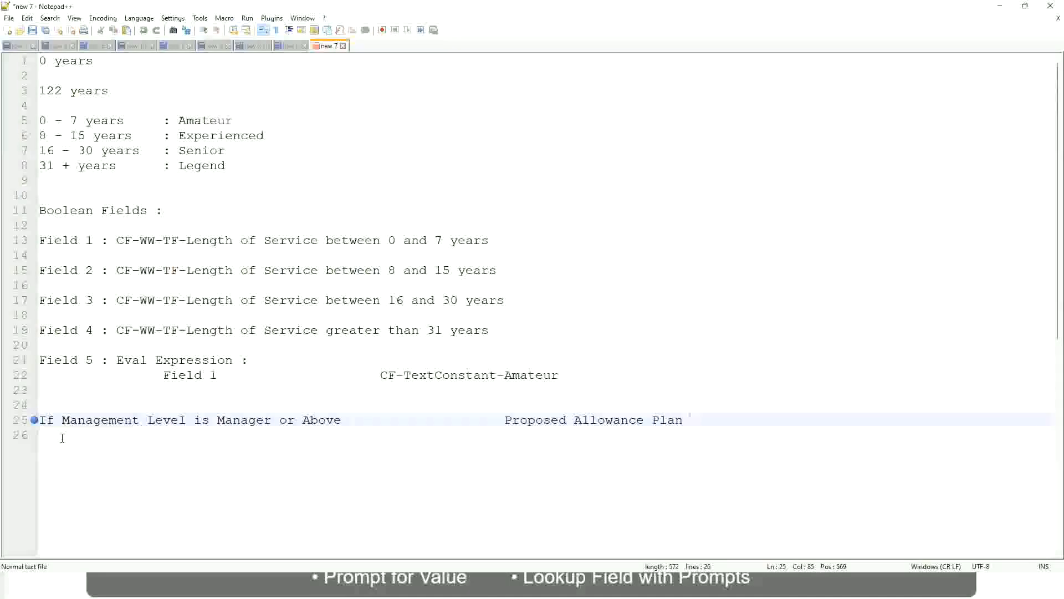
text(: Car Allowance)
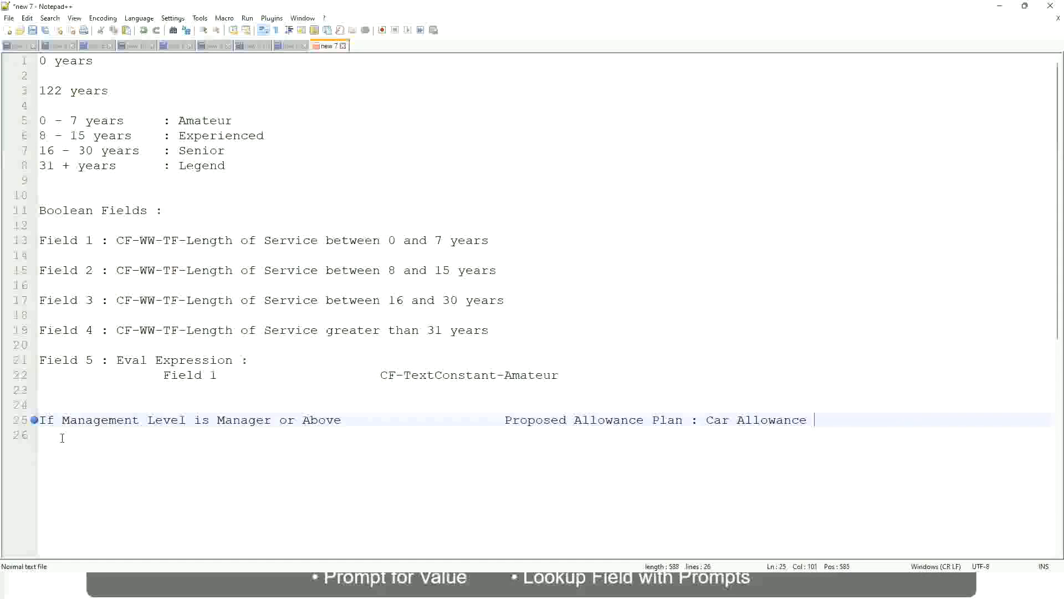
- Start a second rule line reading "If Management Level is", and remove "or Above" from the Manager rule
key(Return)
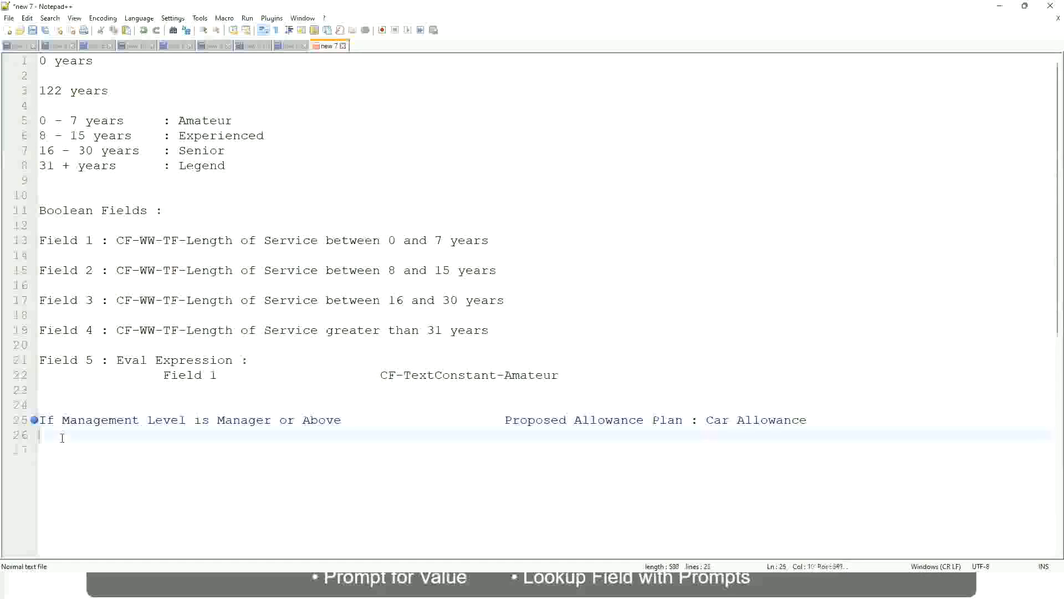
text(If Management Level is)
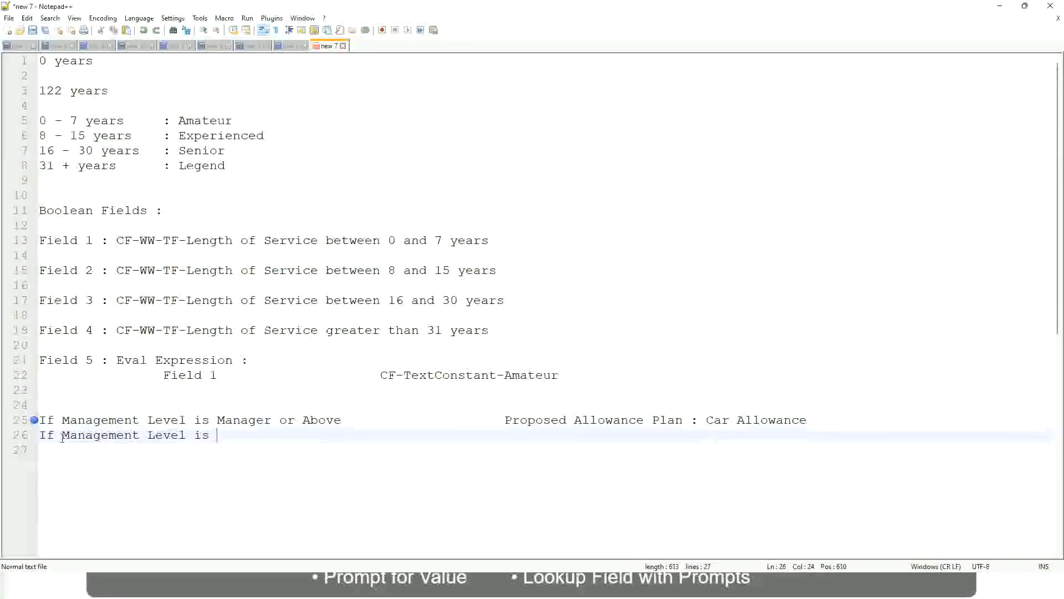
key(Up)
key(Right)
key(Right)
key(Right)
key(Right)
key(Right)
key(Right)
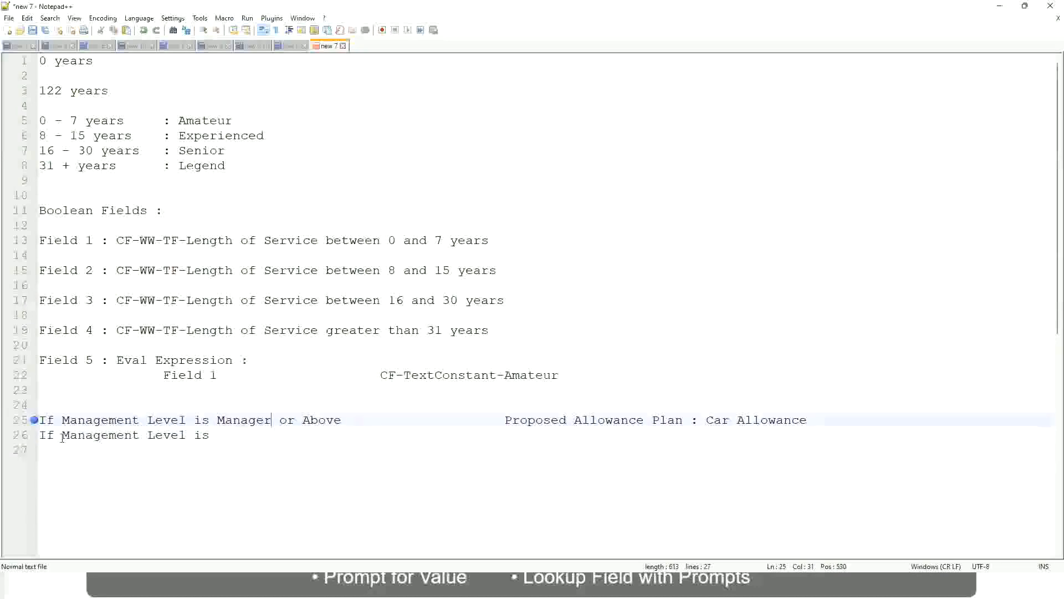
key(shift+Right)
key(shift+Right)
key(shift+Right)
key(shift+Right)
key(shift+Right)
key(shift+Right)
key(shift+Right)
key(shift+Right)
key(shift+Right)
key(Delete)
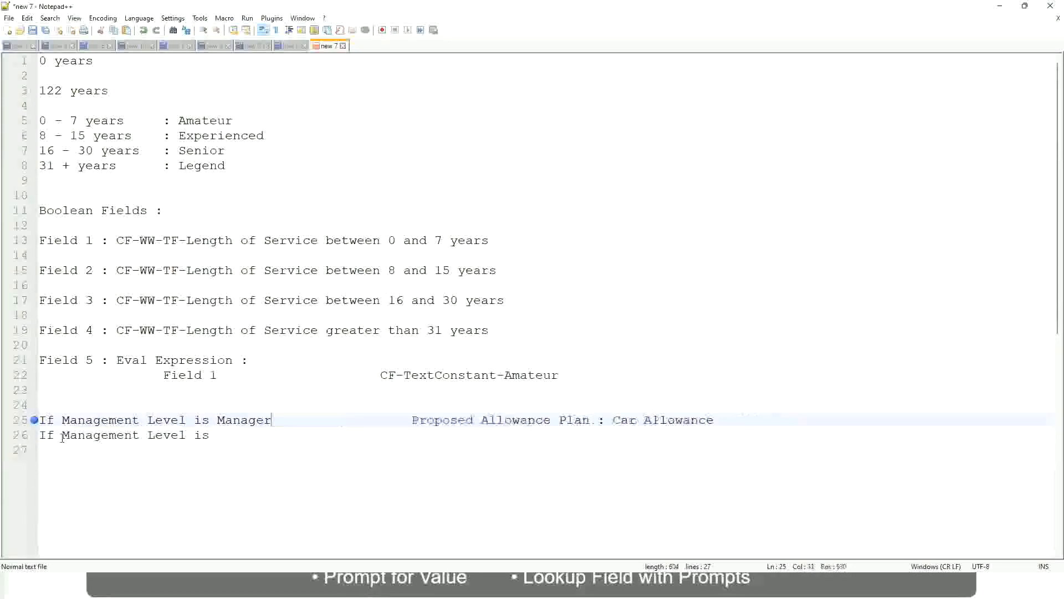
- Complete the second rule with "Director" and the aligned result "Executive Allowance", ending with a new empty line
key(Down)
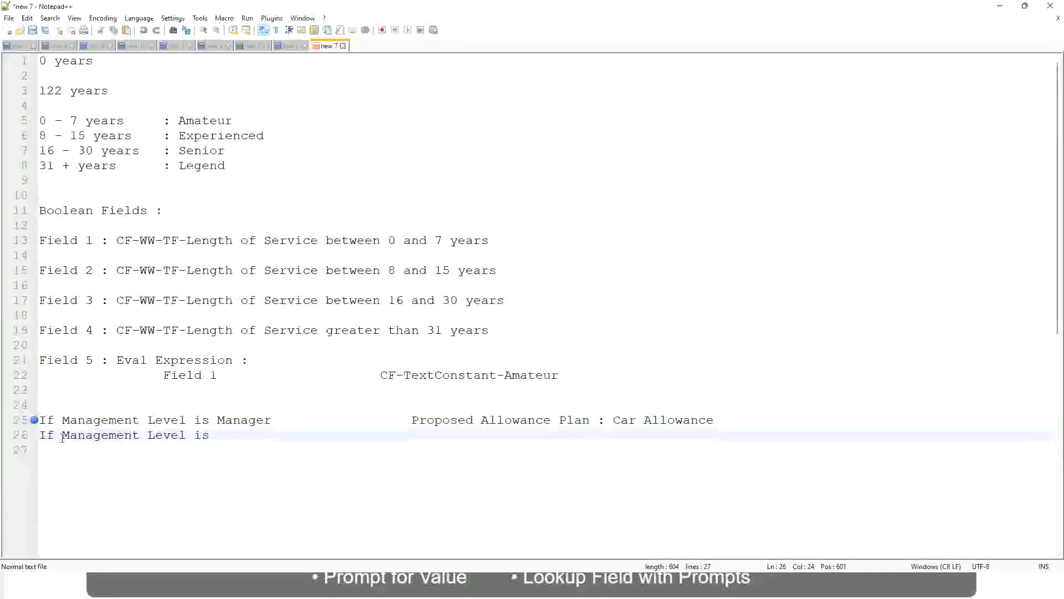
text(Director)
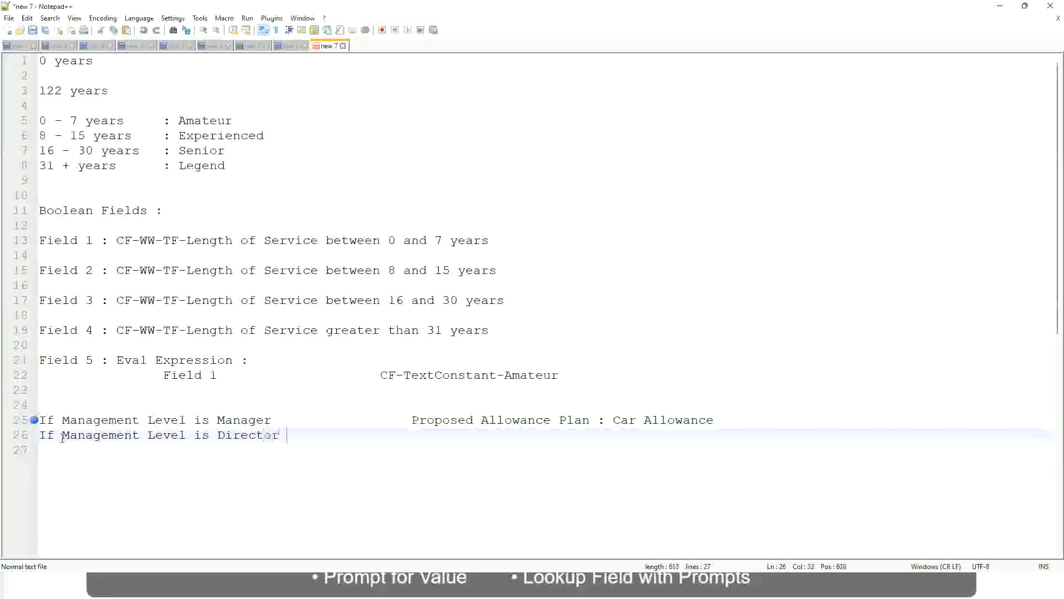
key(Tab)
key(Tab)
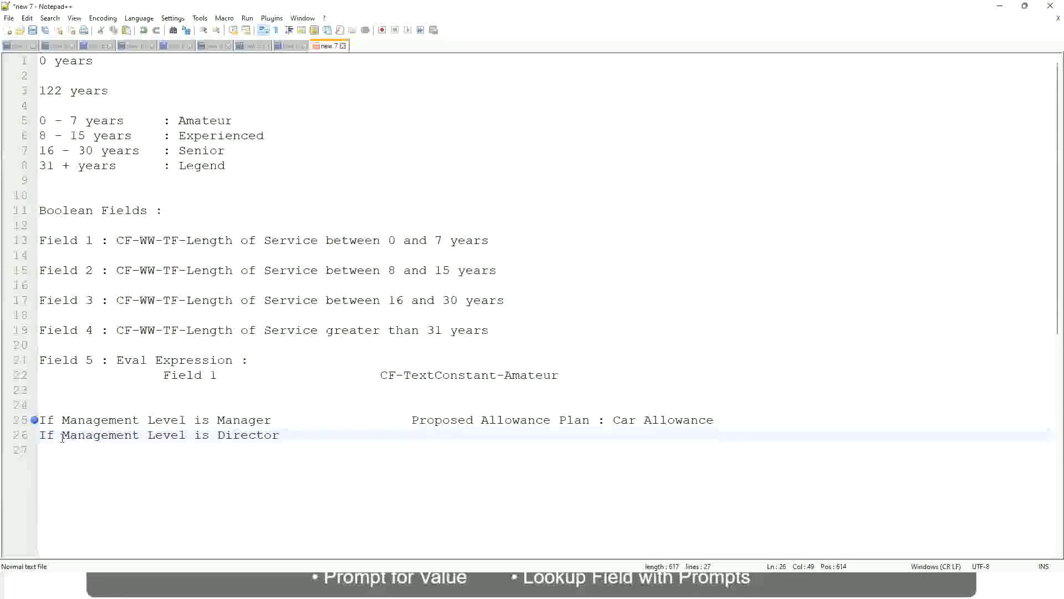
text(Executive )
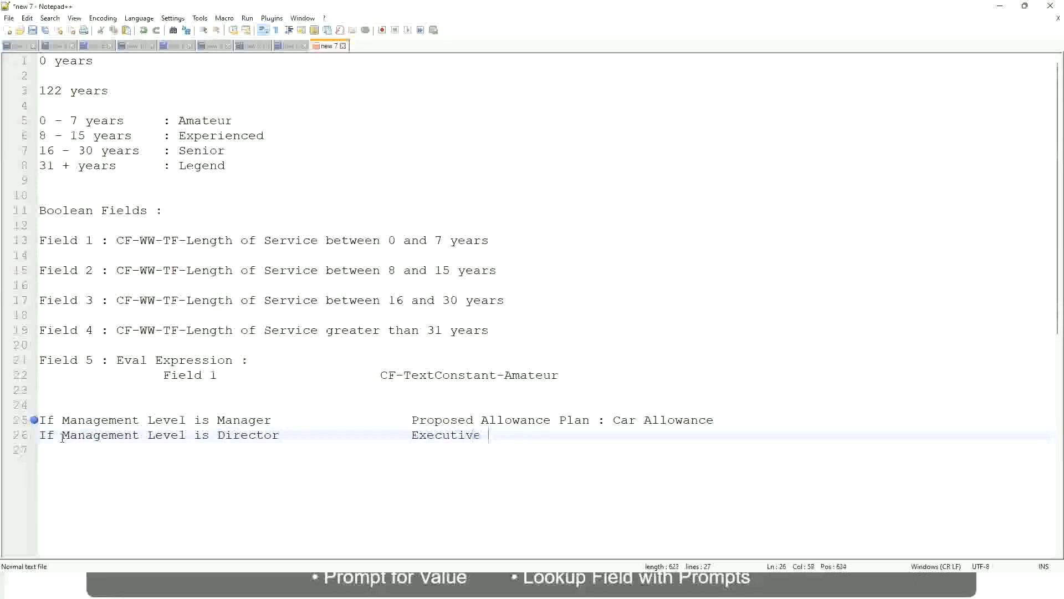
text(Allowance)
key(Return)
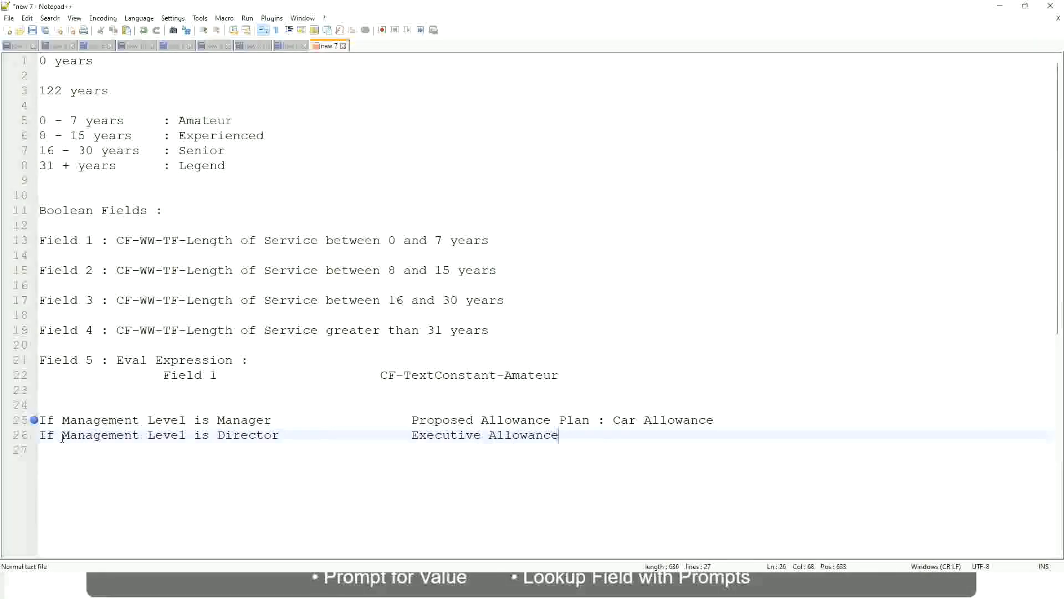
key(Return)
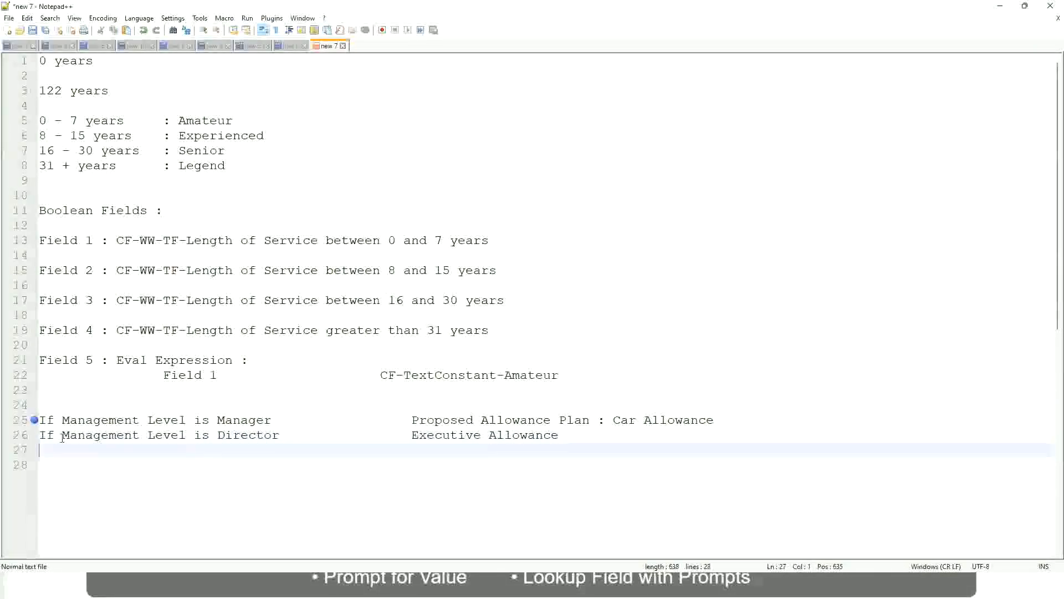
- Start a third rule on line 27 reading "If Management Level is"
text(If Management)
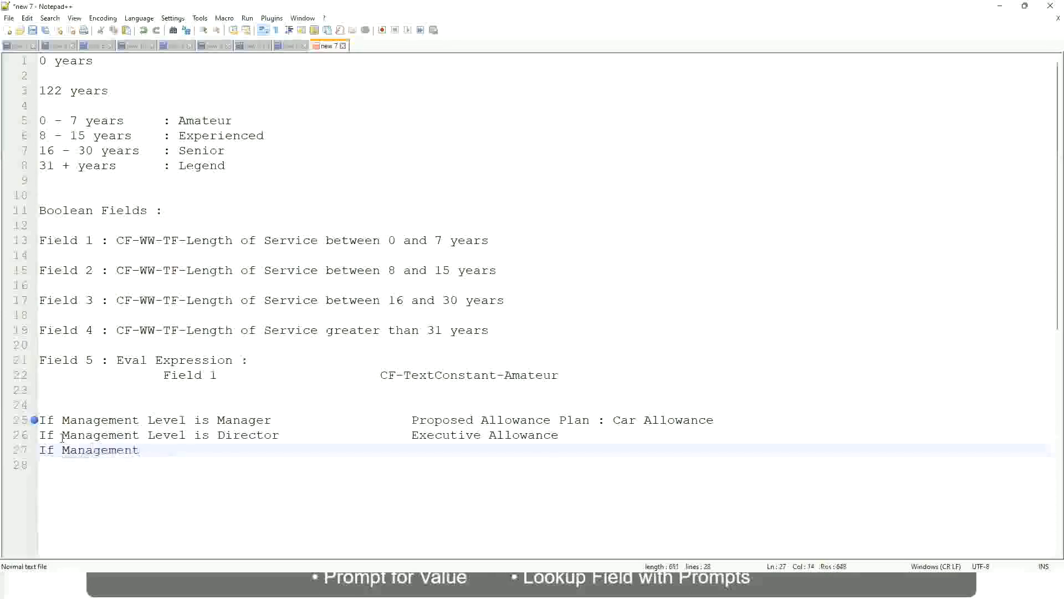
text( le)
key(BackSpace)
key(BackSpace)
text(le)
key(BackSpace)
key(BackSpace)
text(Le)
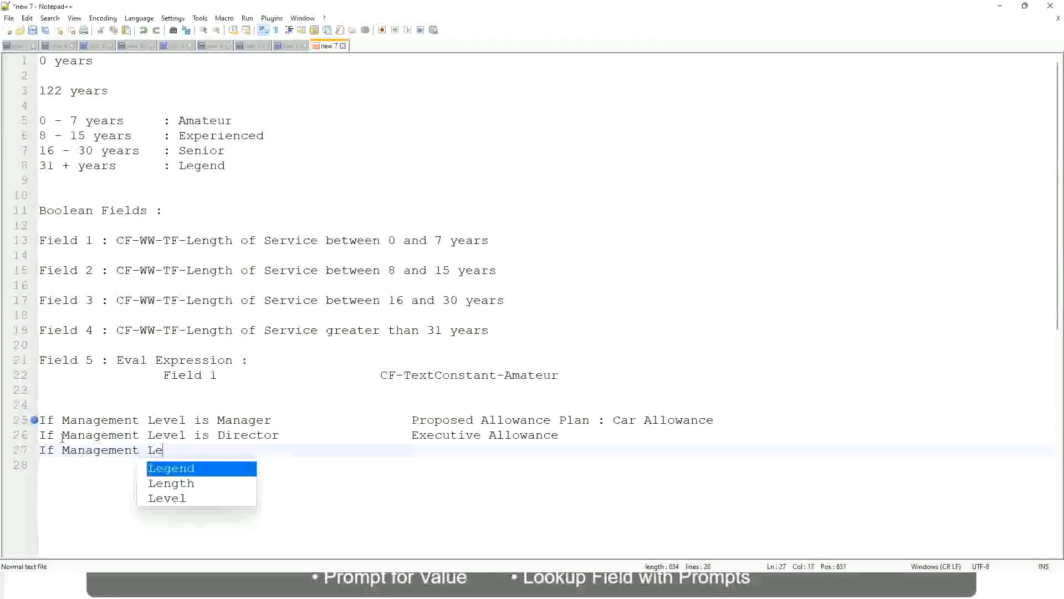
key(Down)
key(Down)
key(Return)
text(is )
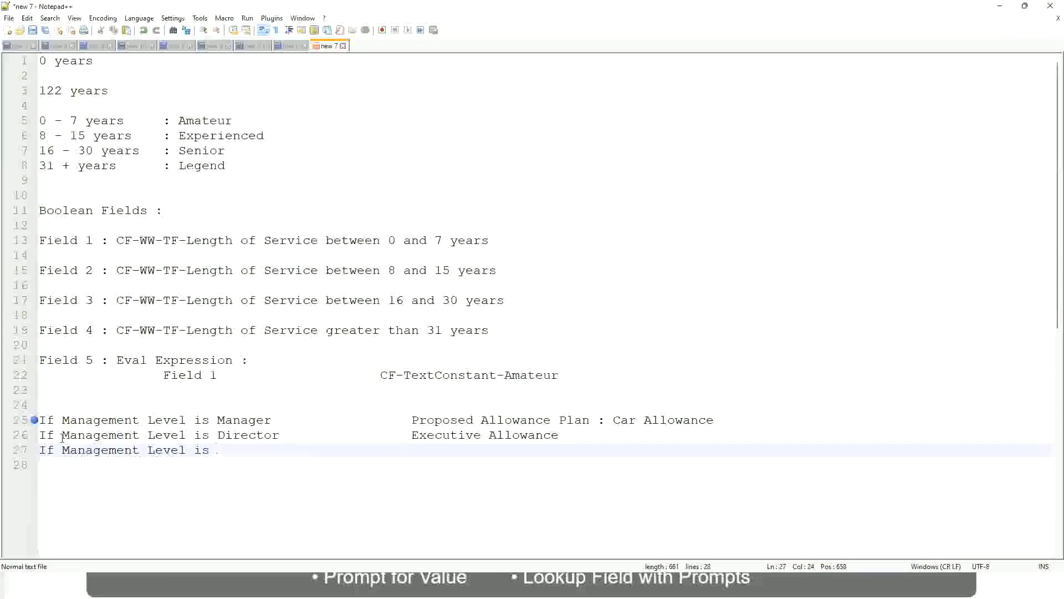
- Complete the third rule with "CEO" and the result "CEO Allowance", aligned with the results of the rules above
text(CEO)
key(Tab)
key(Tab)
key(Tab)
key(Tab)
text(CEO Allowance)
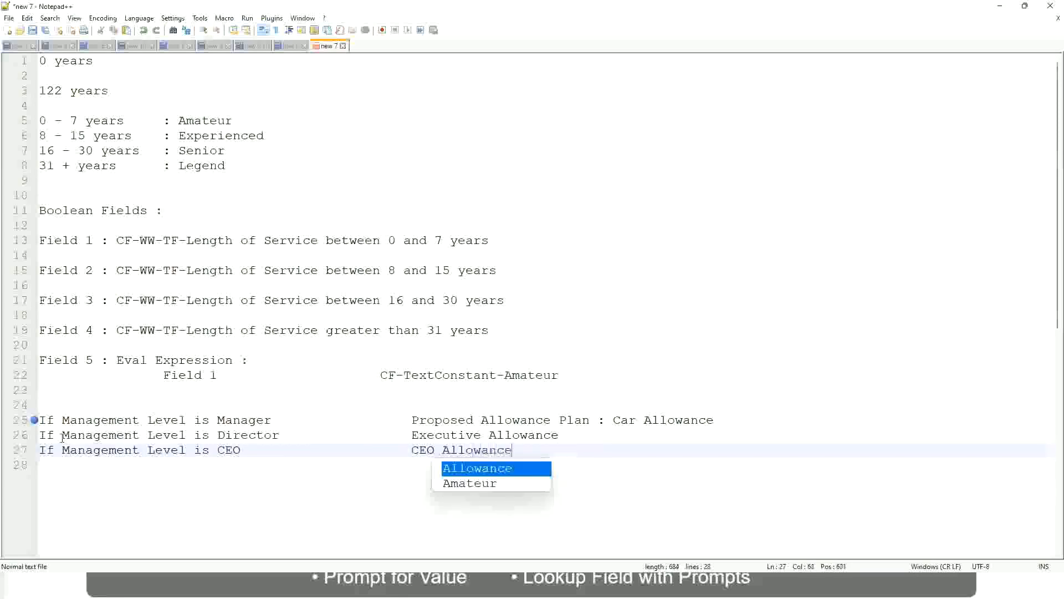
key(Escape)
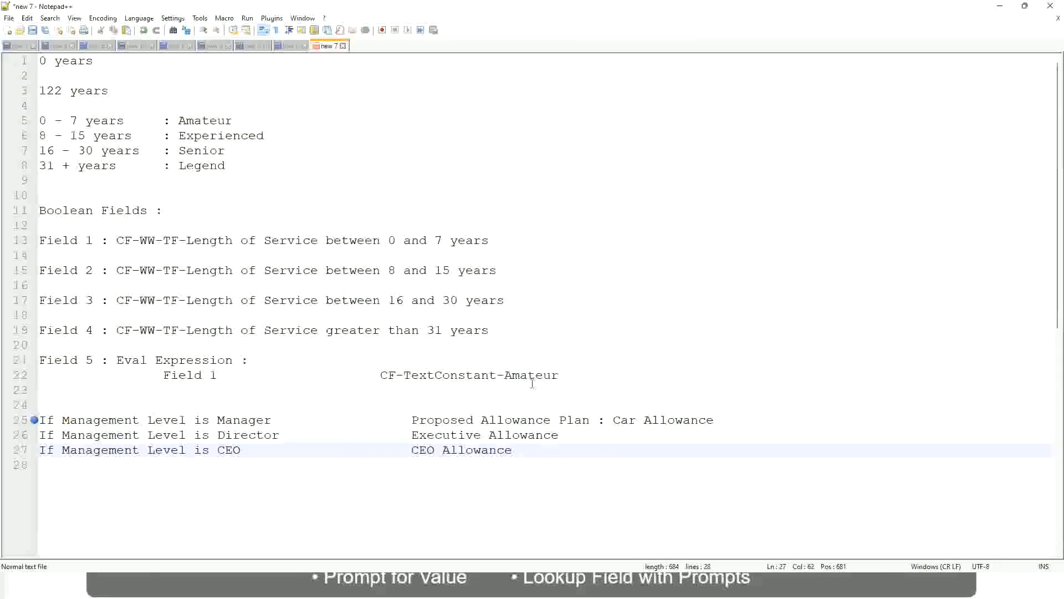
click(614, 420)
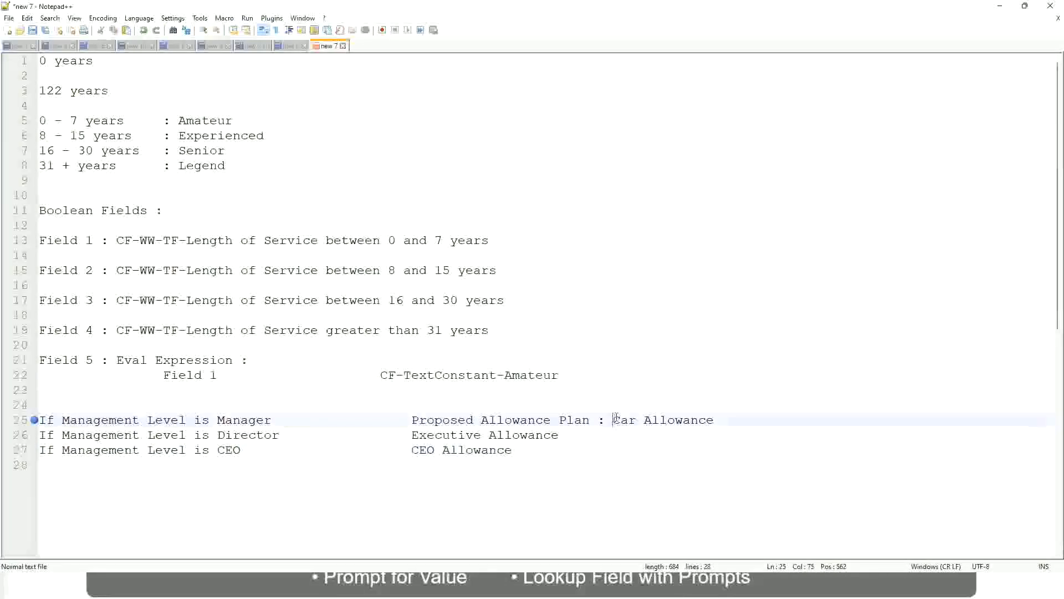
drag(613, 420, 716, 417)
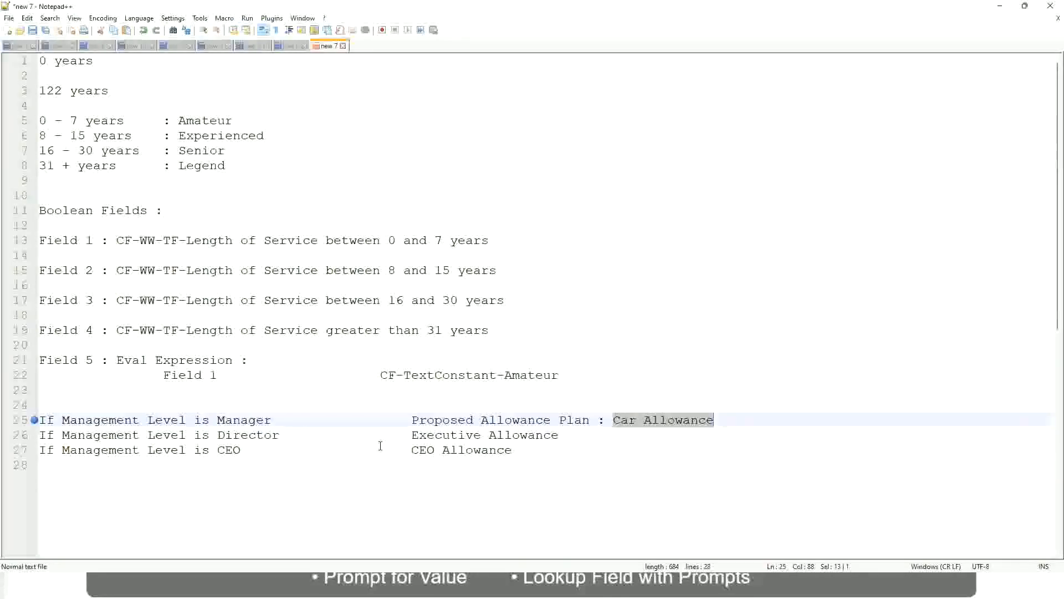
click(497, 420)
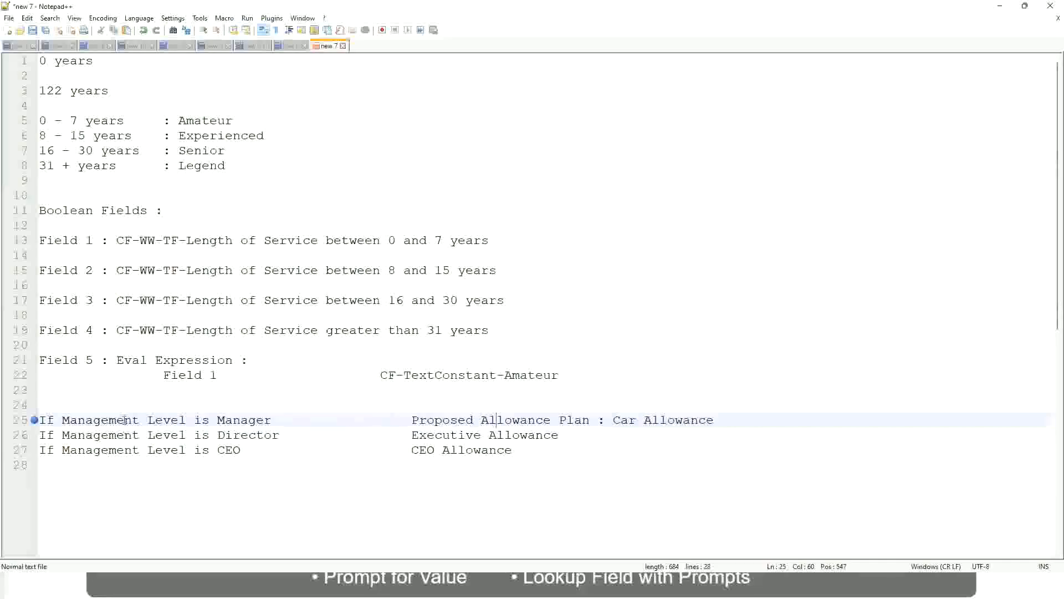
click(217, 420)
- Replace the Manager rule's result, "Proposed Allowance Plan : Car Allowance", with "First Line Manager"
drag(412, 419, 729, 415)
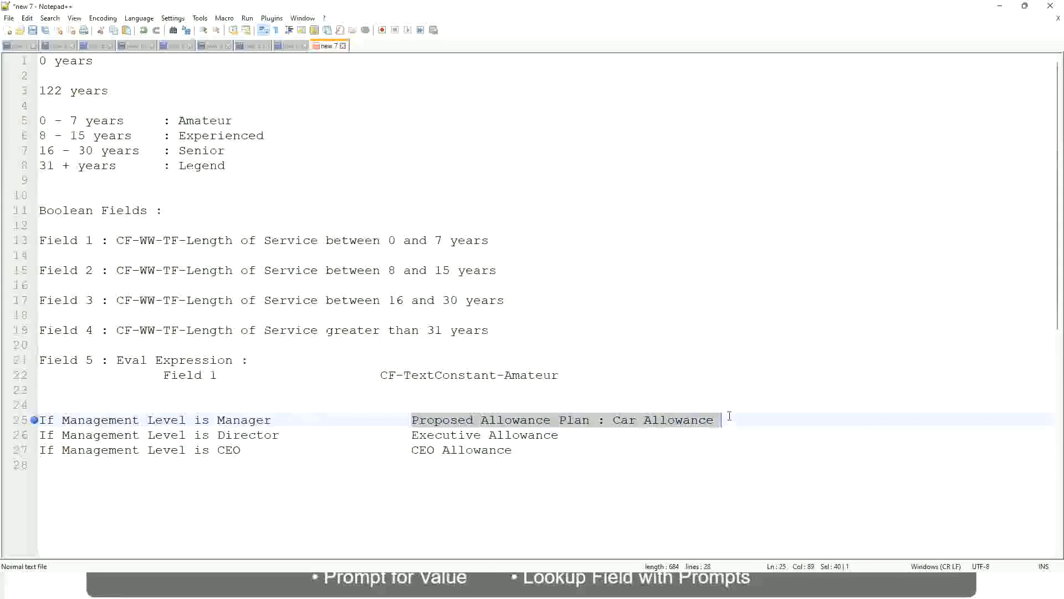
text(Managers)
key(BackSpace)
key(BackSpace)
key(BackSpace)
key(BackSpace)
key(BackSpace)
key(BackSpace)
key(BackSpace)
key(BackSpace)
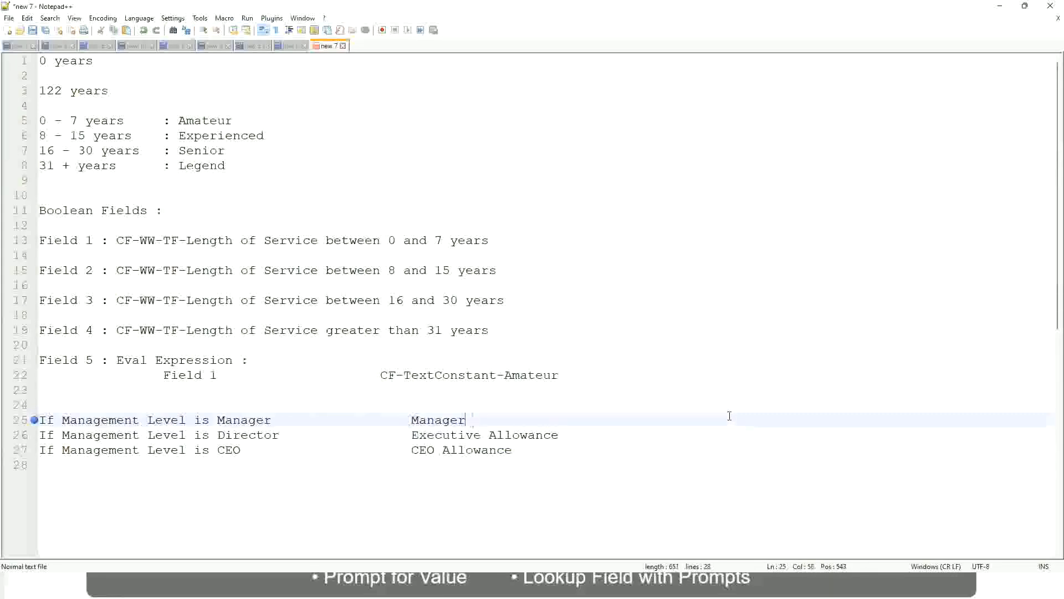
text(First Line Ma)
text(nager)
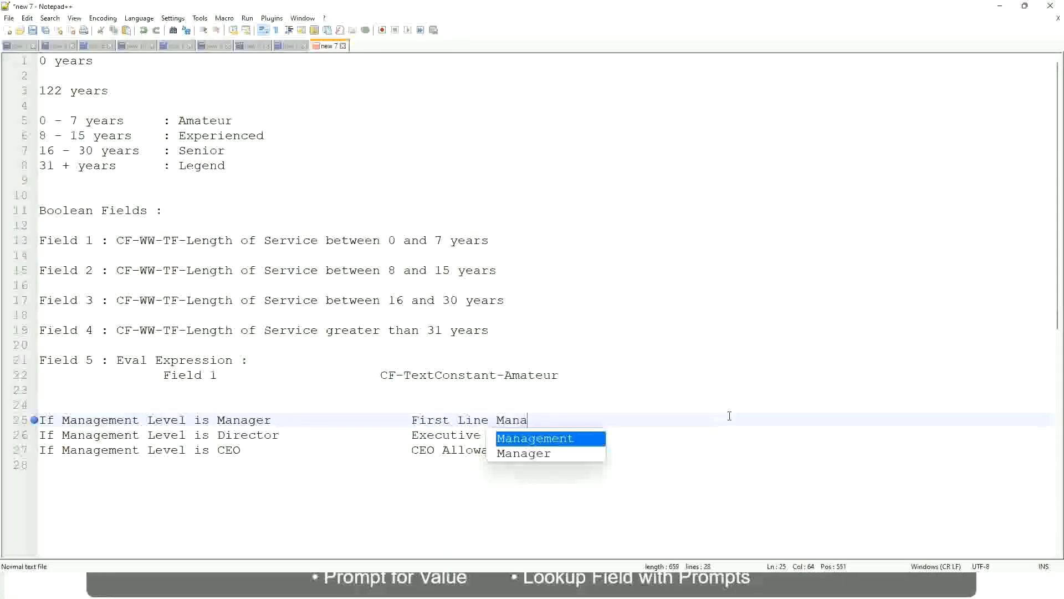
- Insert "Name of the" in front of "First Line Manager" in the Manager rule's result
key(Left)
key(Left)
key(Left)
key(Left)
key(Left)
key(Left)
key(Left)
key(Left)
key(Left)
key(Left)
key(Left)
key(Left)
key(Left)
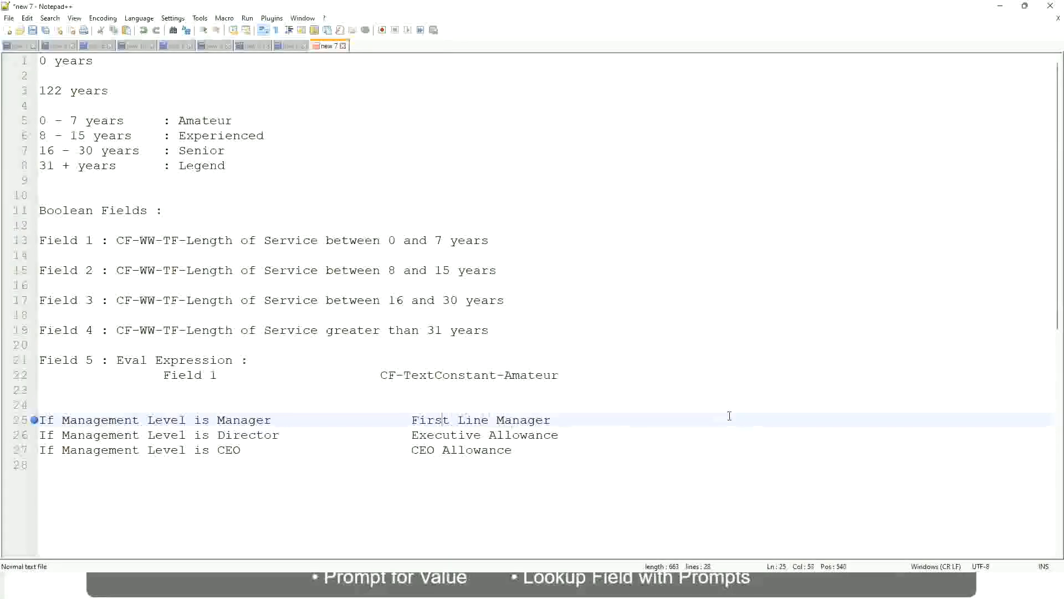
text(Name of the)
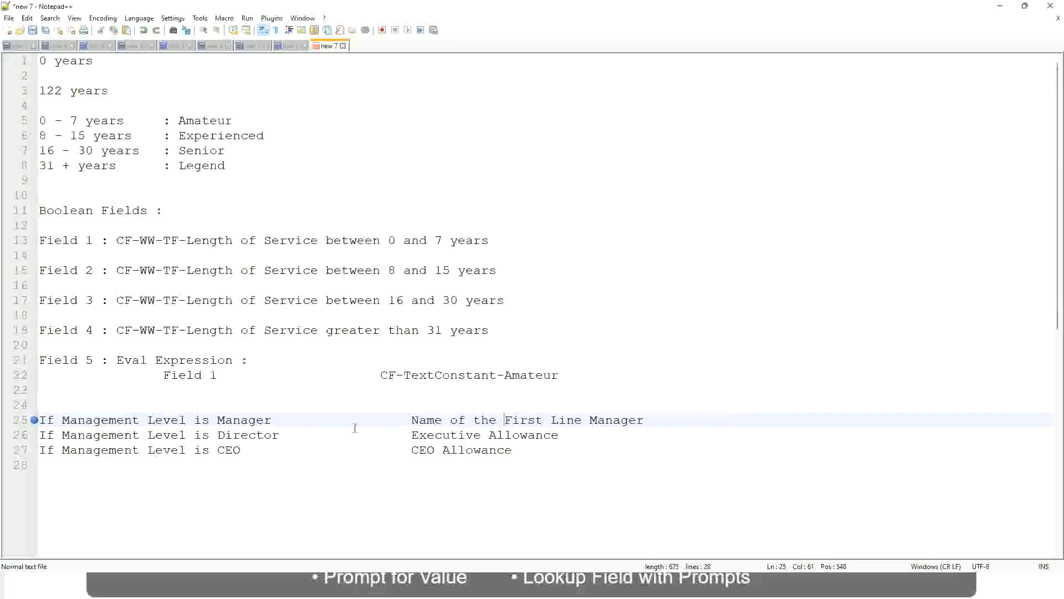
- Replace the Director rule's result with the beginning "Name of", leaving the rest of the phrase open
drag(411, 435, 560, 436)
text(Name )
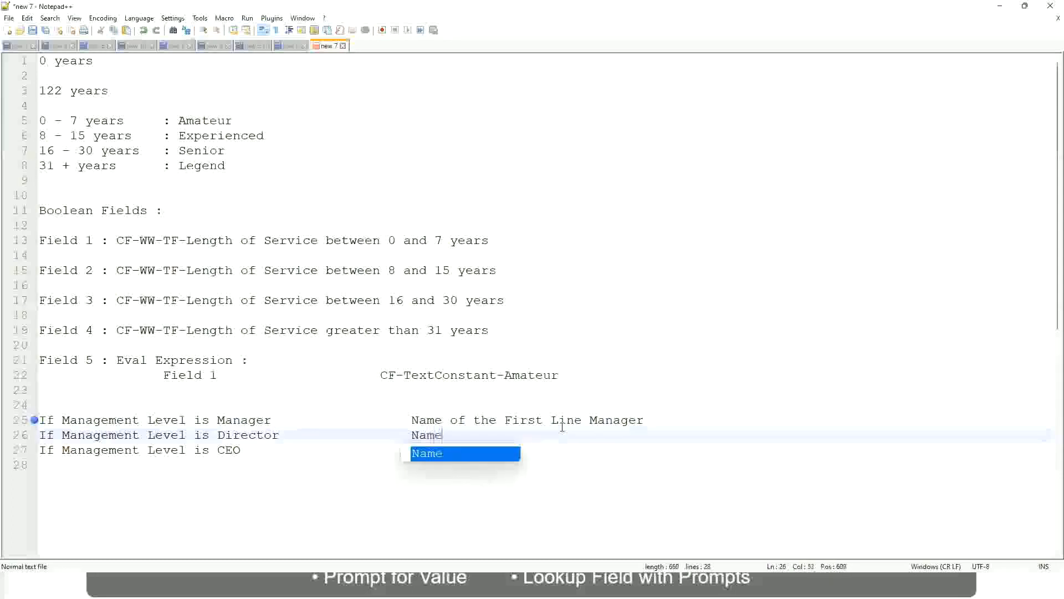
text(of )
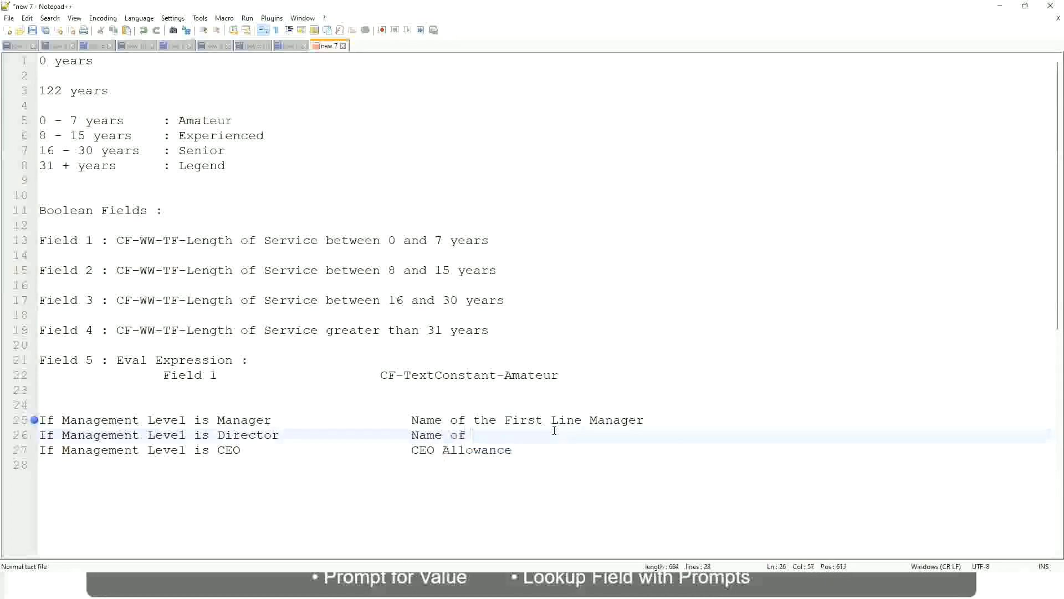
text(the First)
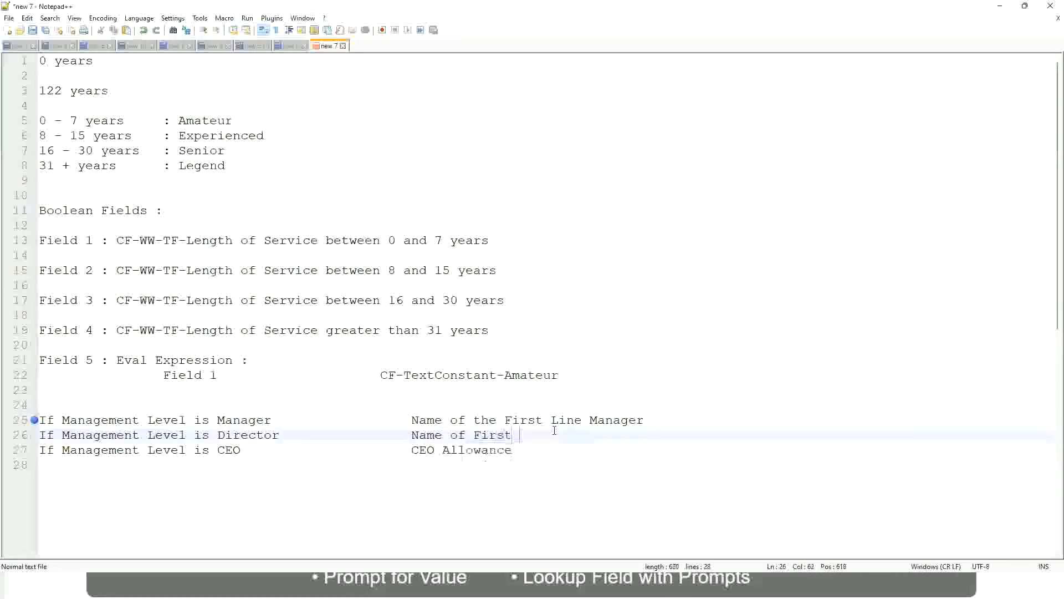
key(BackSpace)
key(BackSpace)
key(BackSpace)
key(BackSpace)
key(BackSpace)
key(BackSpace)
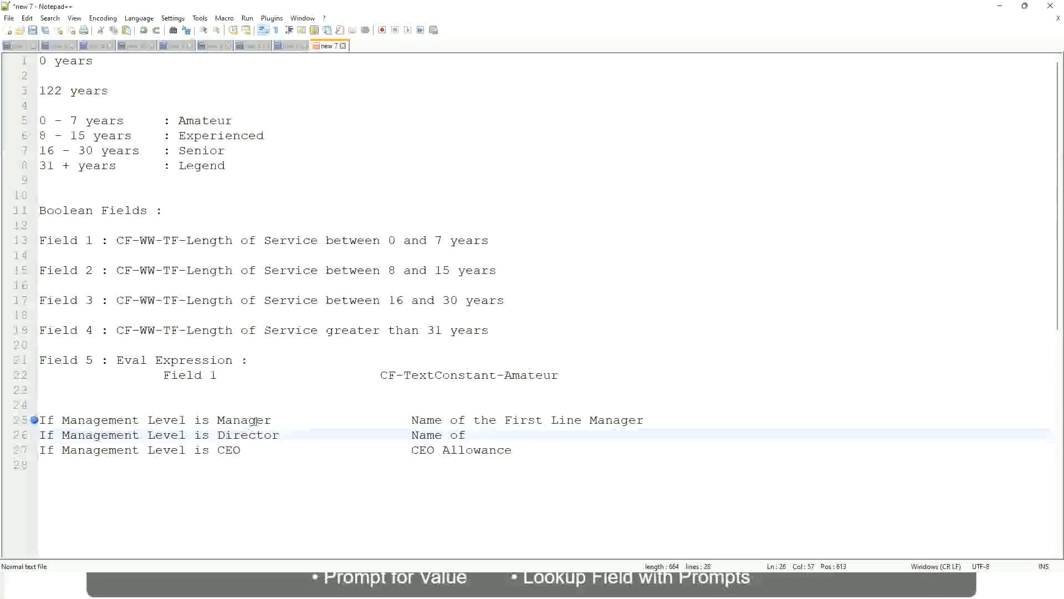
- Change "First" to "Second" in the Manager rule's result on line 25
double_click(522, 420)
text(Second)
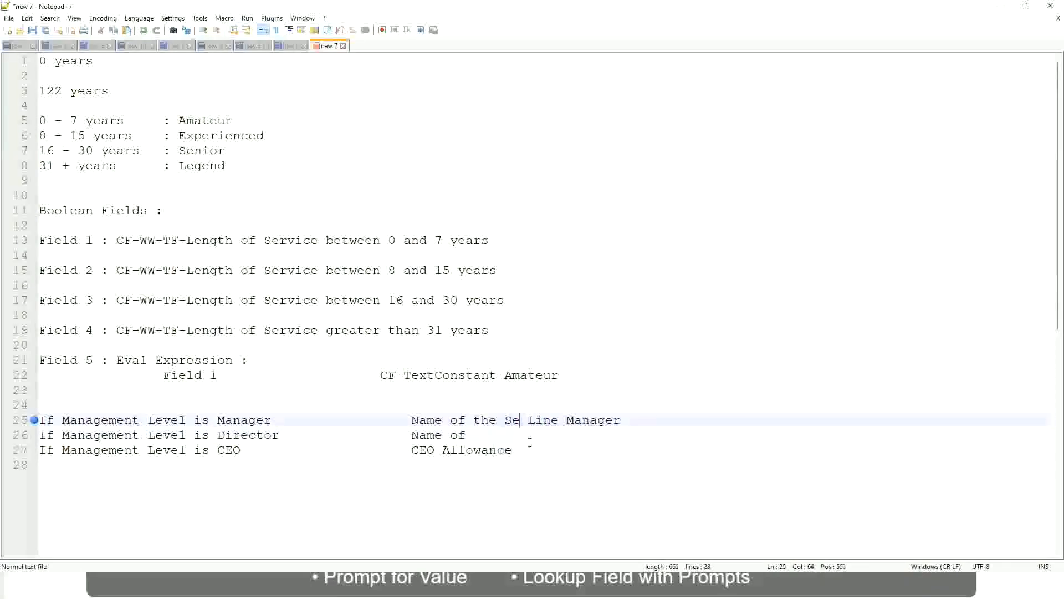
key(BackSpace)
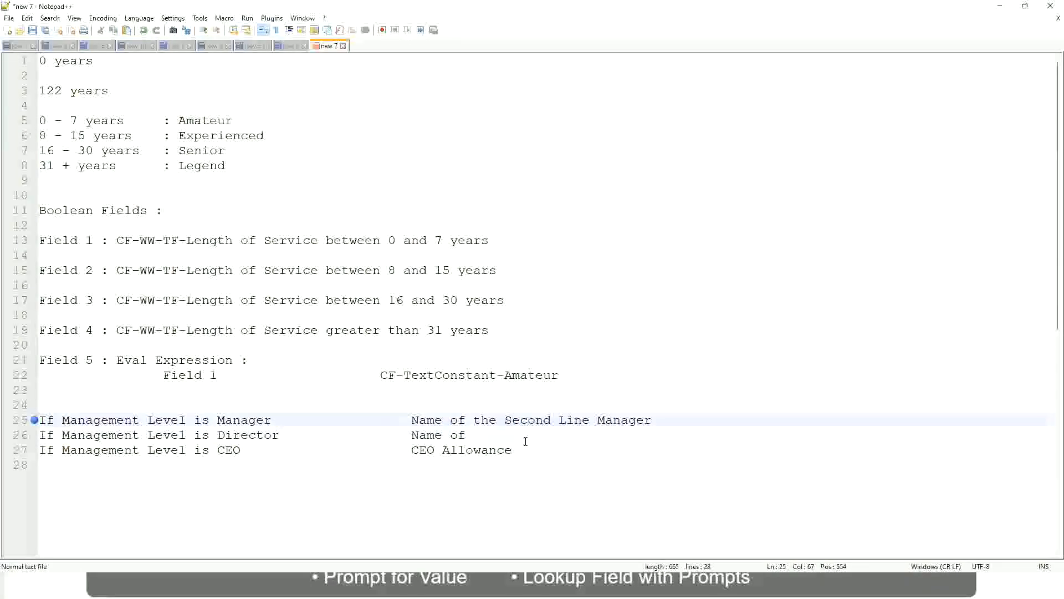
- Complete the Director rule's result as "Name of Manager" and replace the CEO rule's result with "name of CEO/Himself/Herself"
click(482, 435)
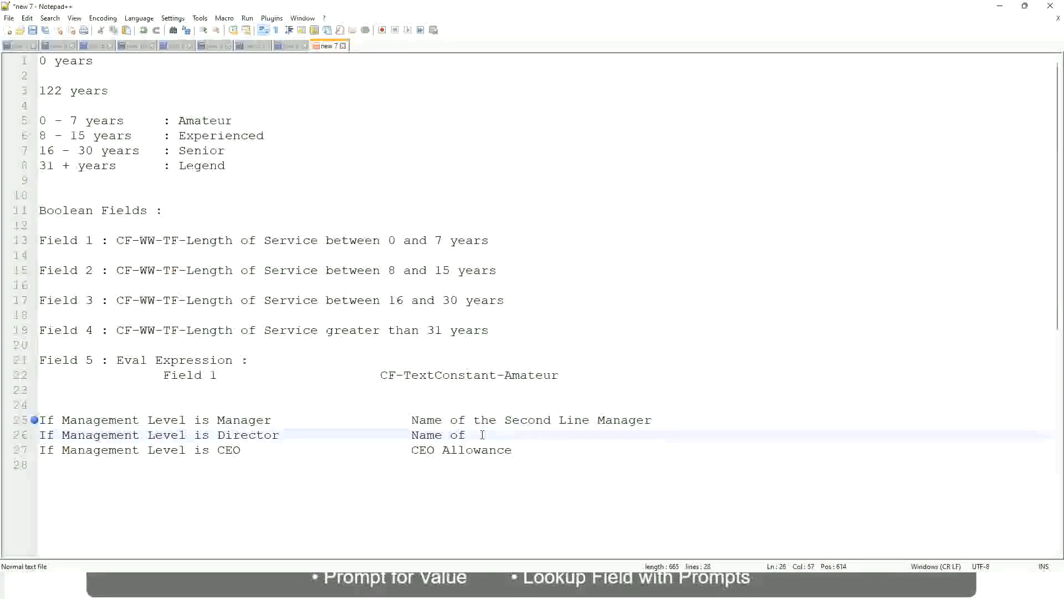
text(Manager)
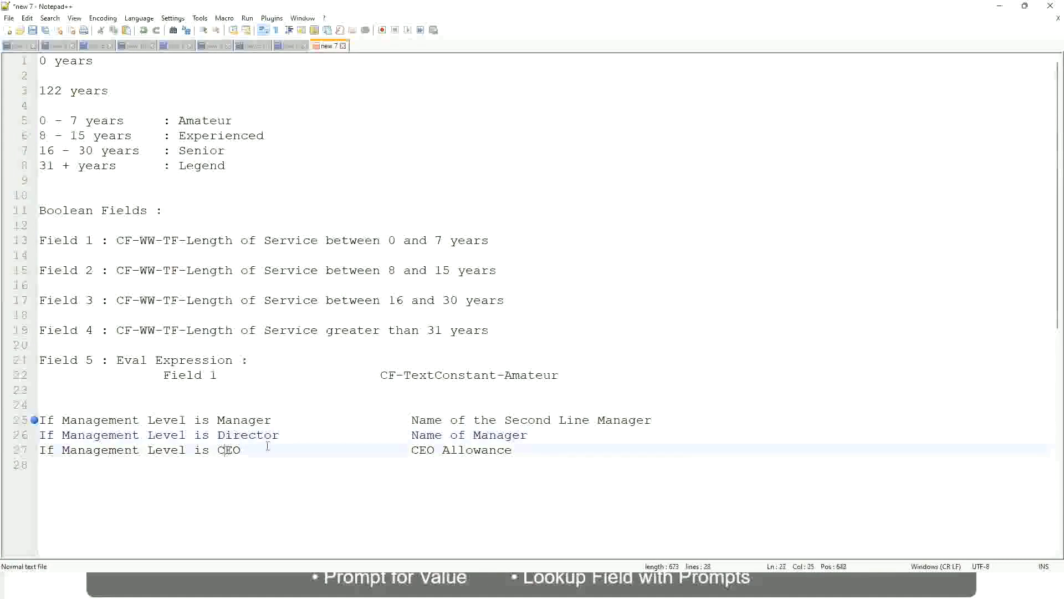
drag(410, 450, 527, 449)
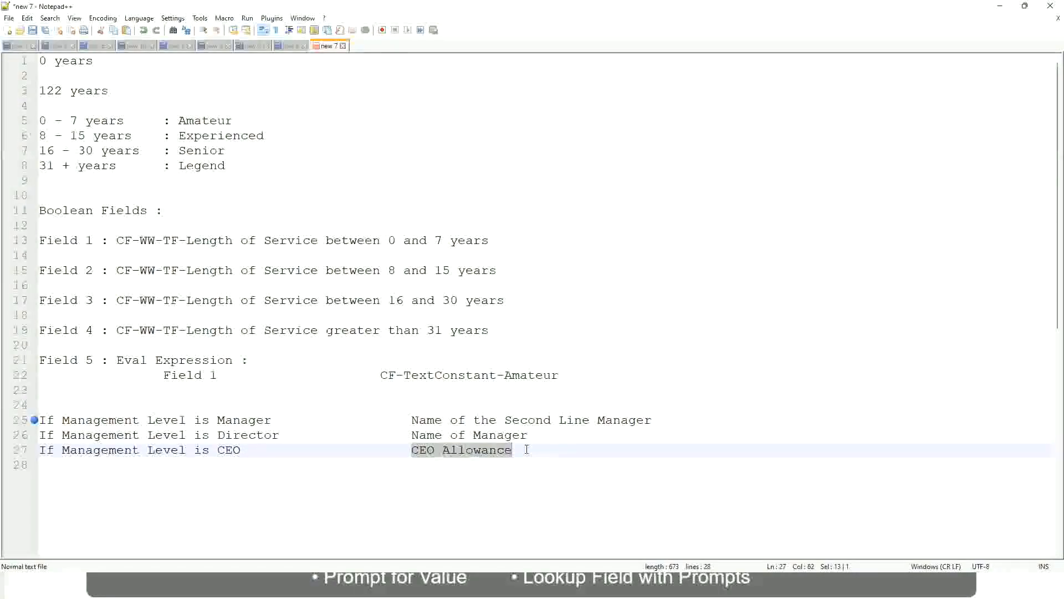
text(name of CEO )
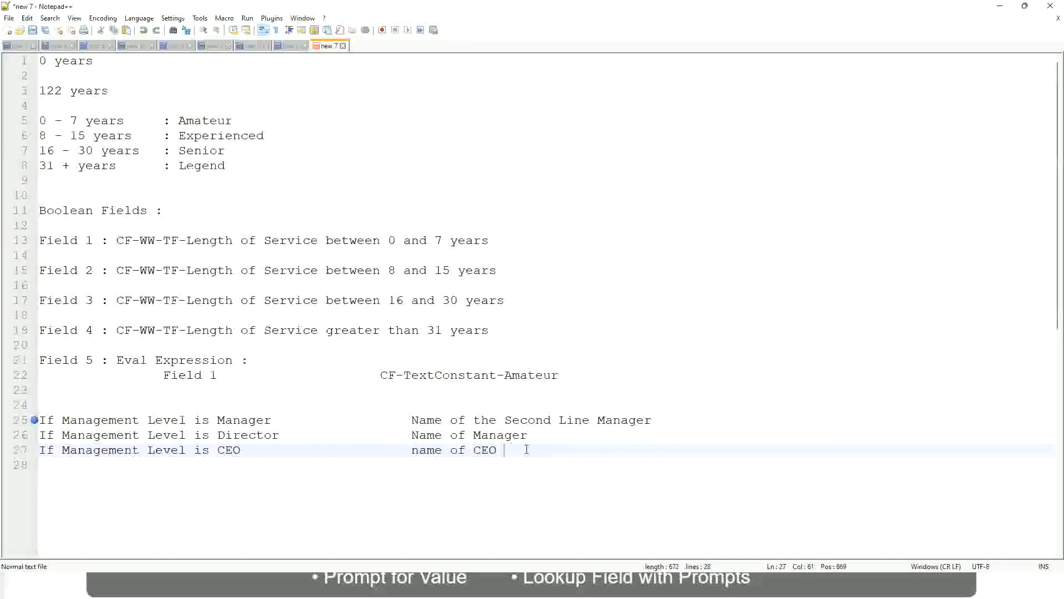
text(/Himself/Herself)
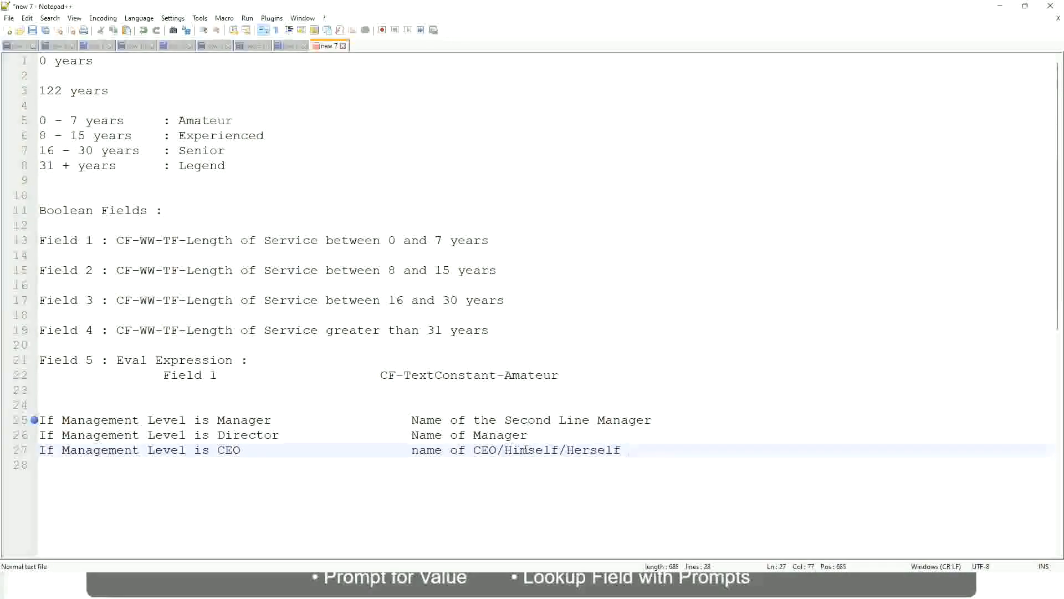
- Review the conditions and results of the three management-level rules on lines 25 to 27
click(389, 455)
click(116, 419)
click(162, 420)
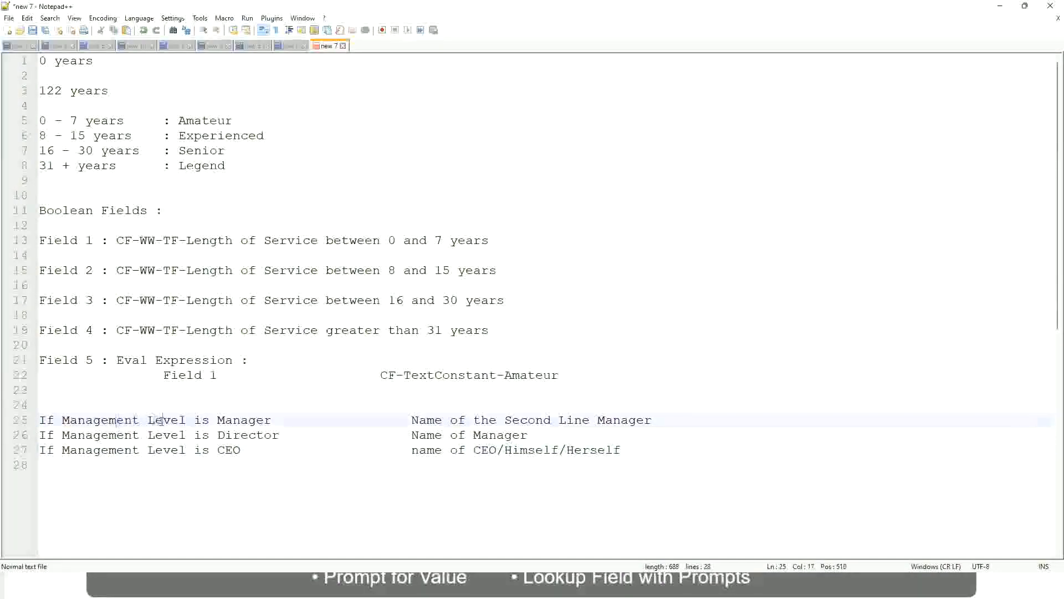
click(248, 420)
click(218, 434)
click(263, 434)
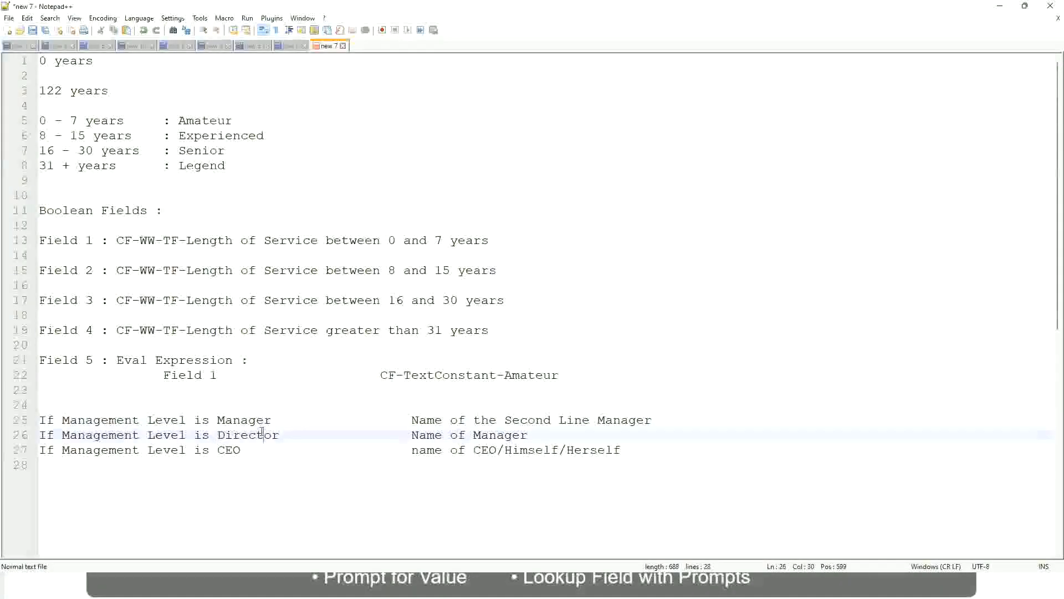
click(529, 436)
click(239, 436)
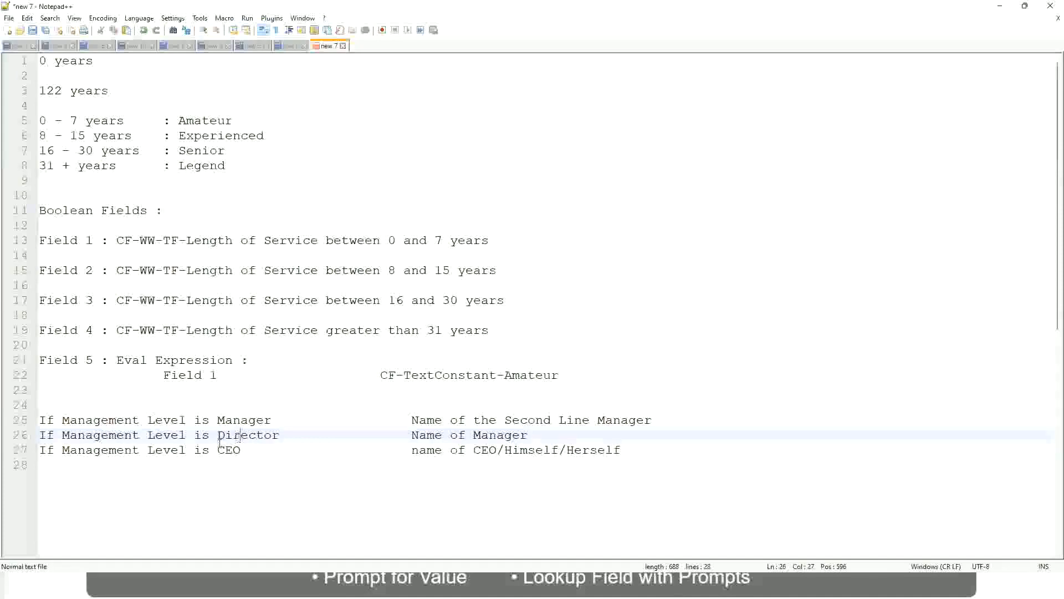
click(230, 450)
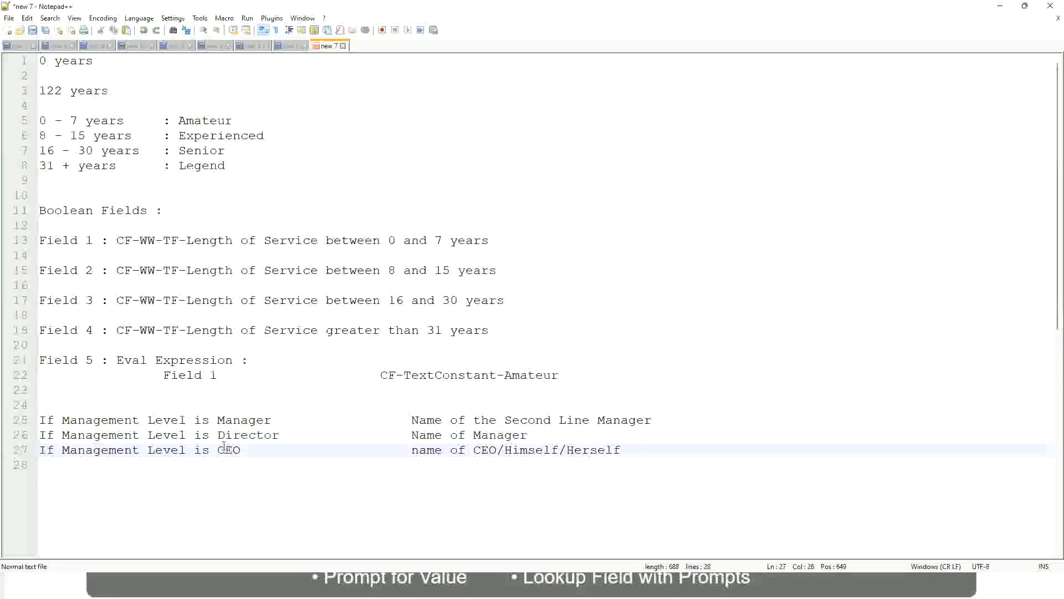
click(497, 452)
click(625, 450)
drag(630, 449, 34, 420)
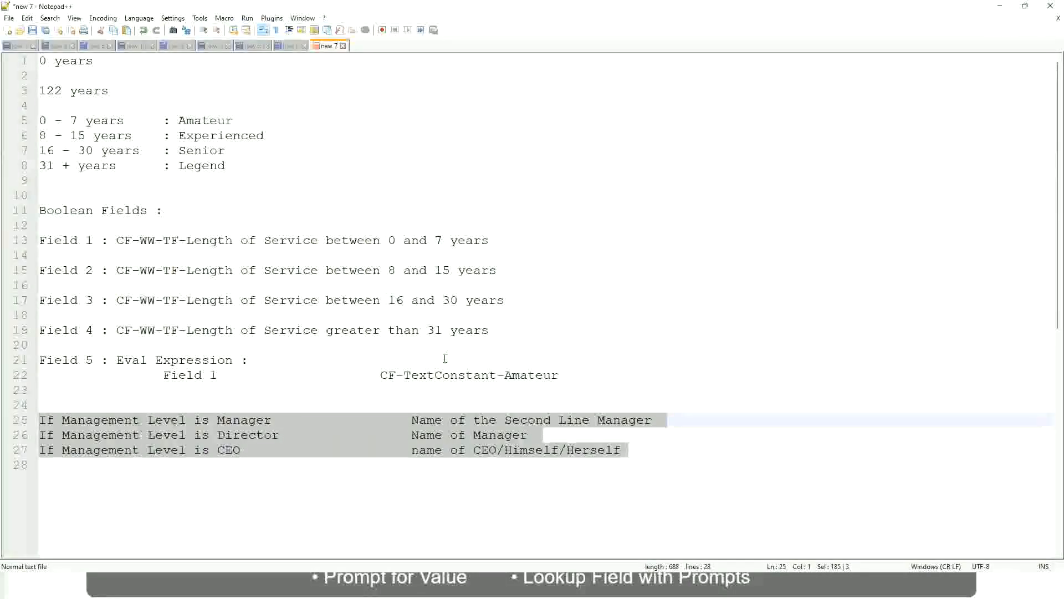
- Examine the Manager rule on line 25, comparing its second line manager result with its condition
click(449, 420)
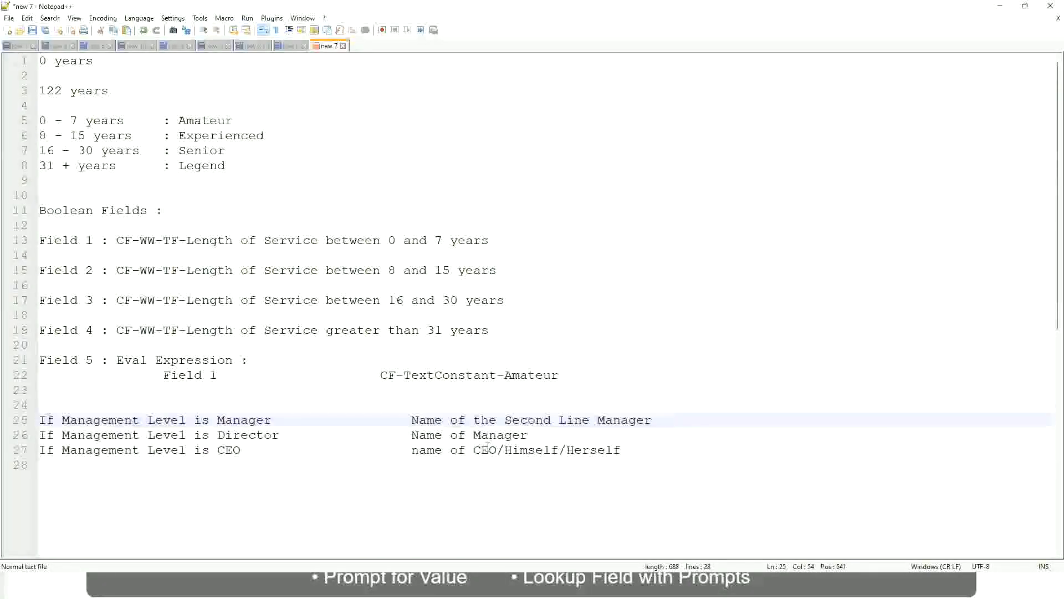
click(411, 419)
drag(410, 420, 653, 421)
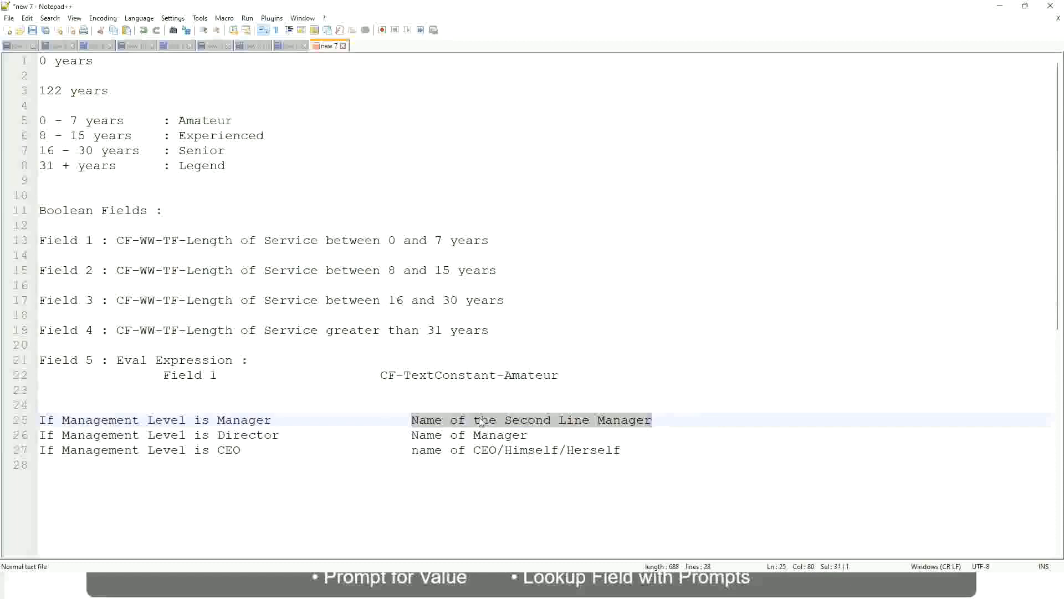
click(499, 426)
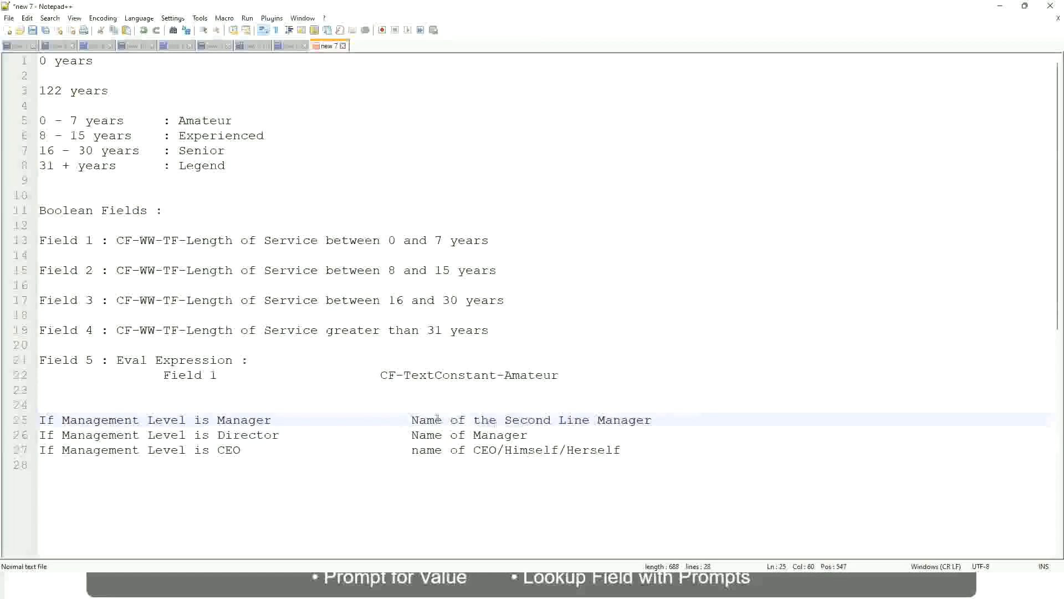
drag(411, 419, 654, 418)
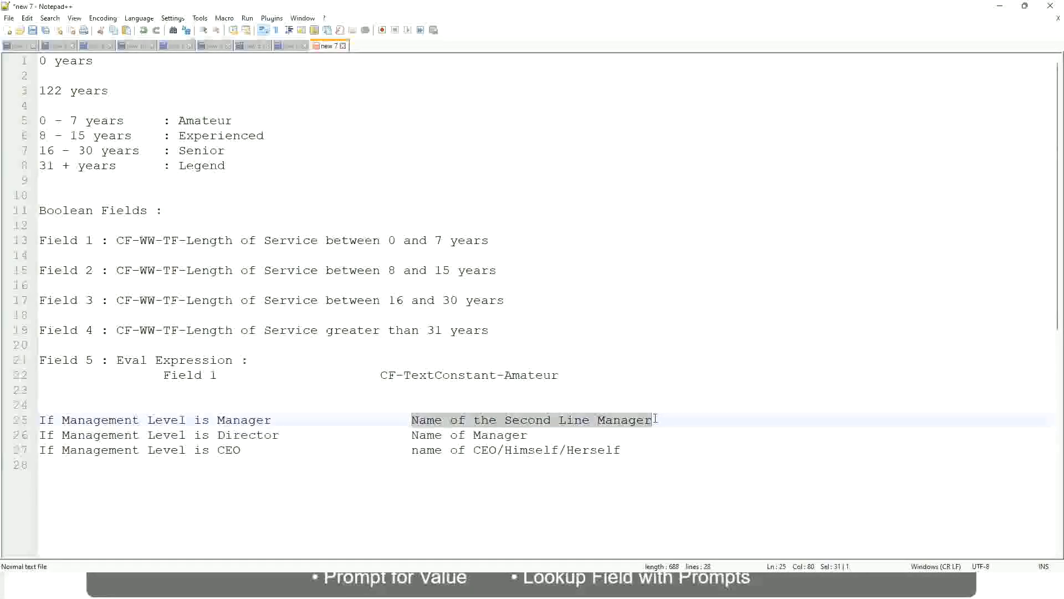
click(546, 421)
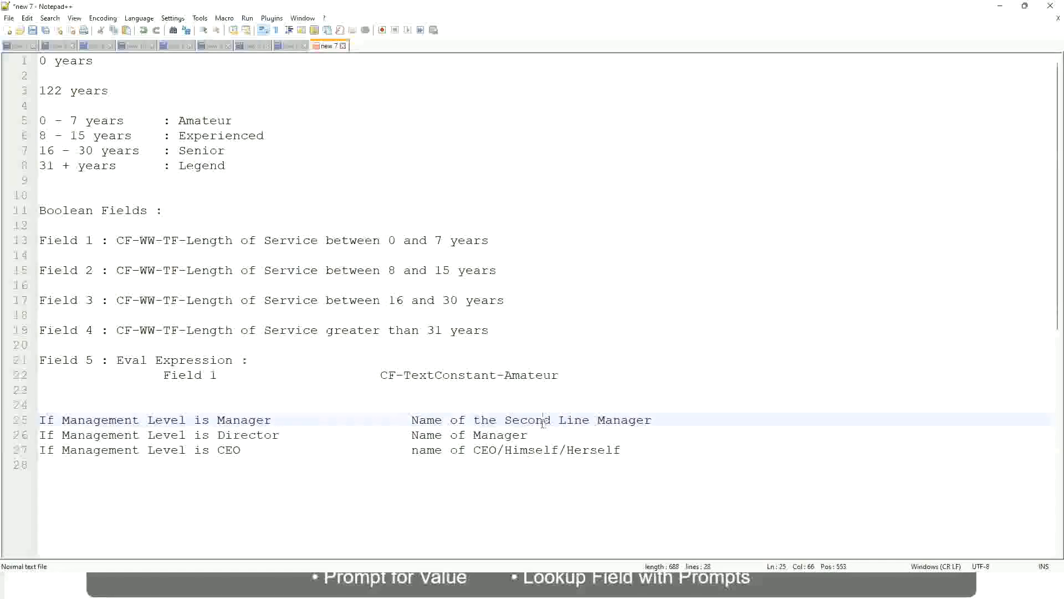
click(277, 420)
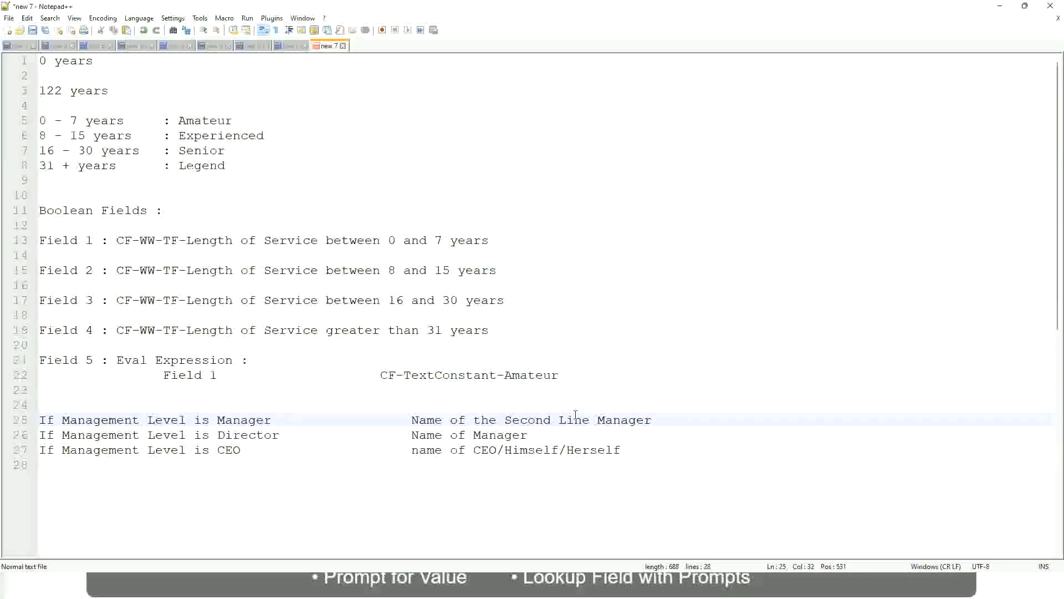
- Compare the experience band labels on lines 5 to 8 with the manager-name results of the management-level rules on lines 25 to 27
click(545, 418)
drag(584, 418, 589, 418)
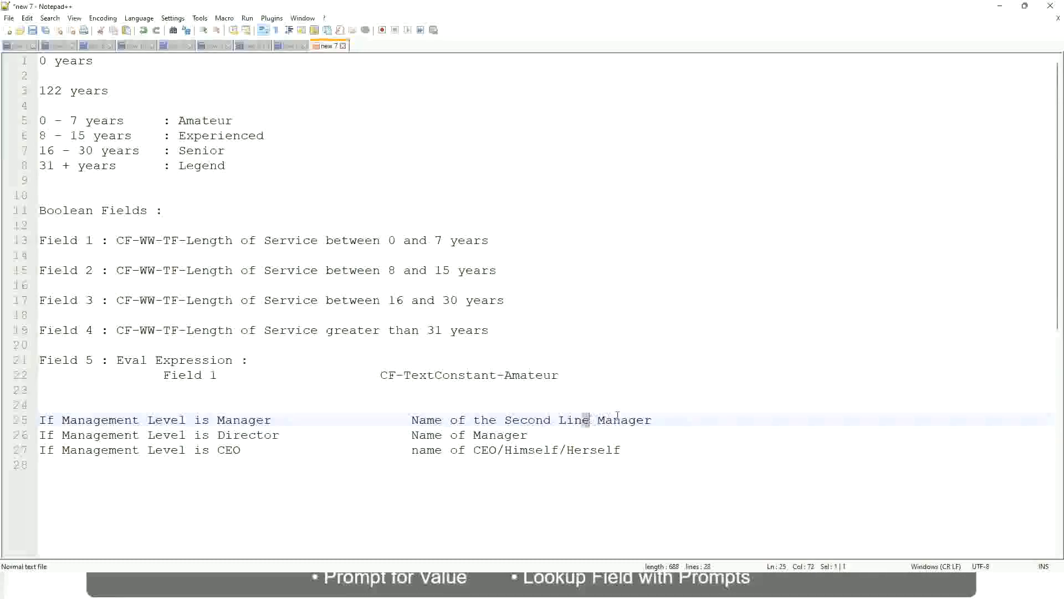
click(669, 417)
click(628, 420)
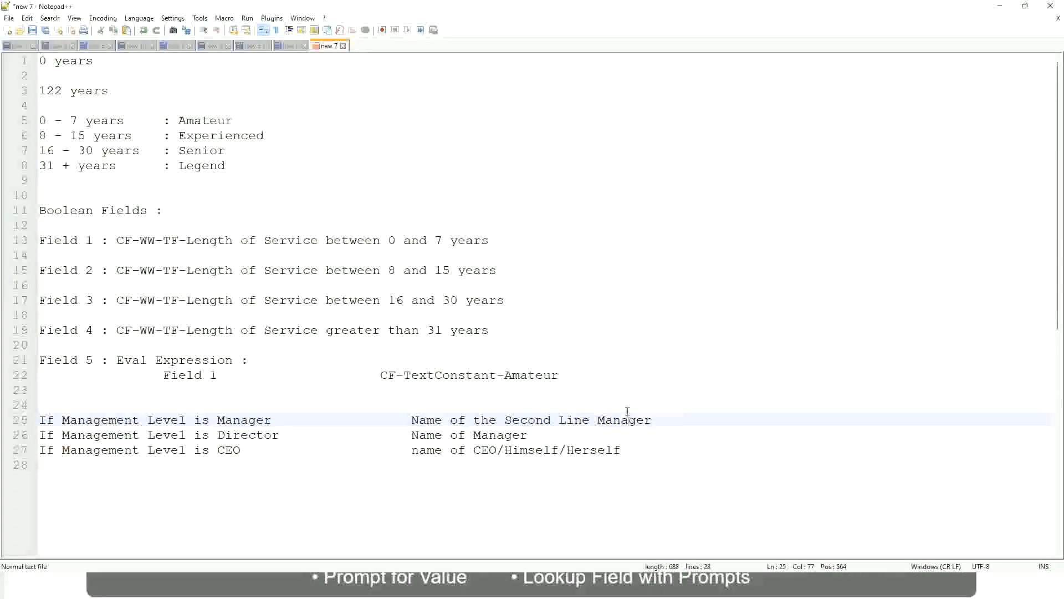
double_click(204, 122)
double_click(204, 136)
double_click(202, 151)
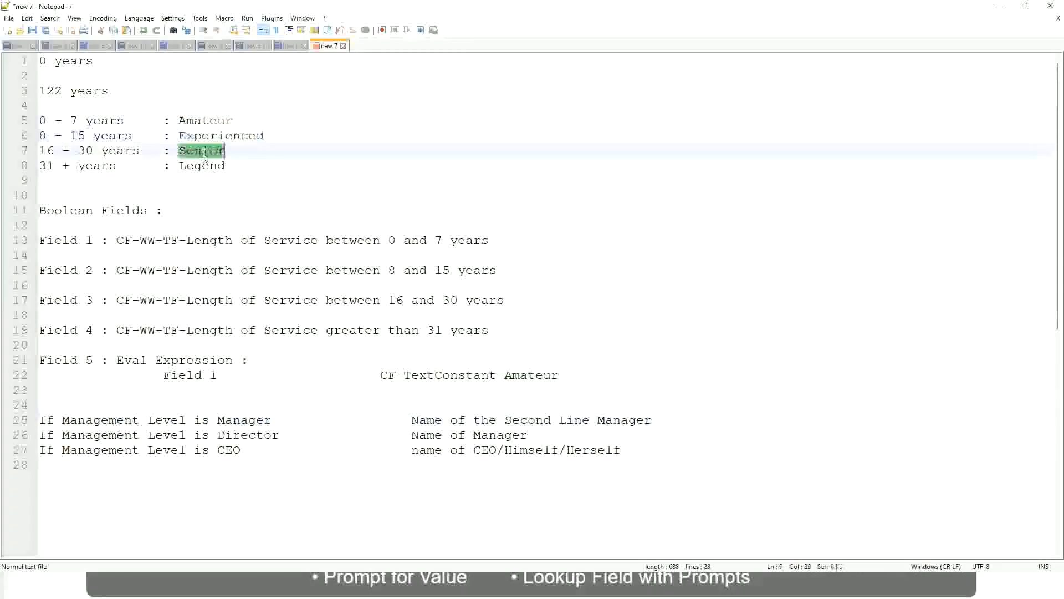
click(202, 165)
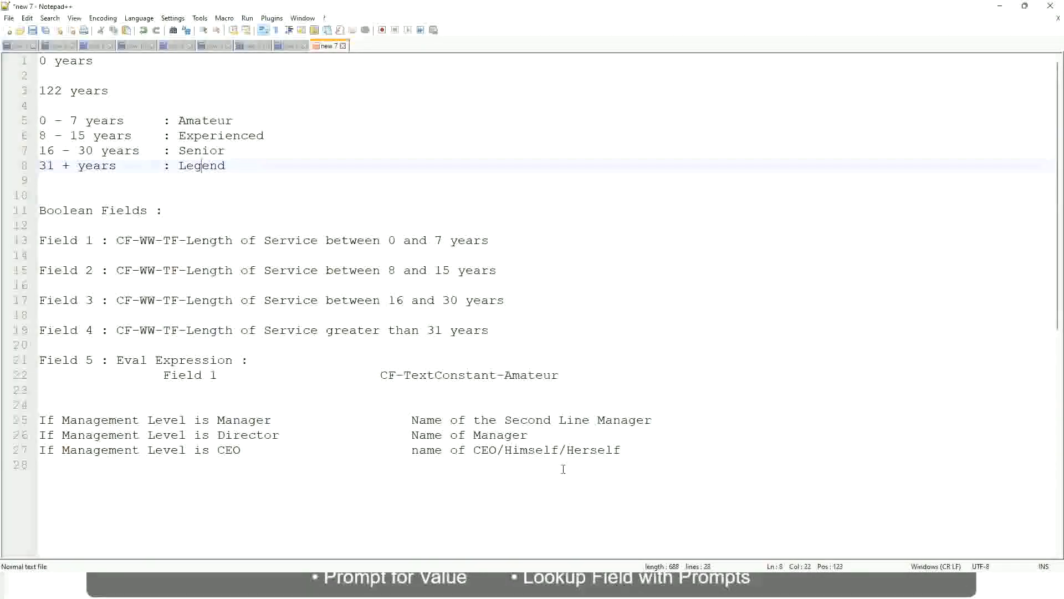
click(544, 450)
click(501, 435)
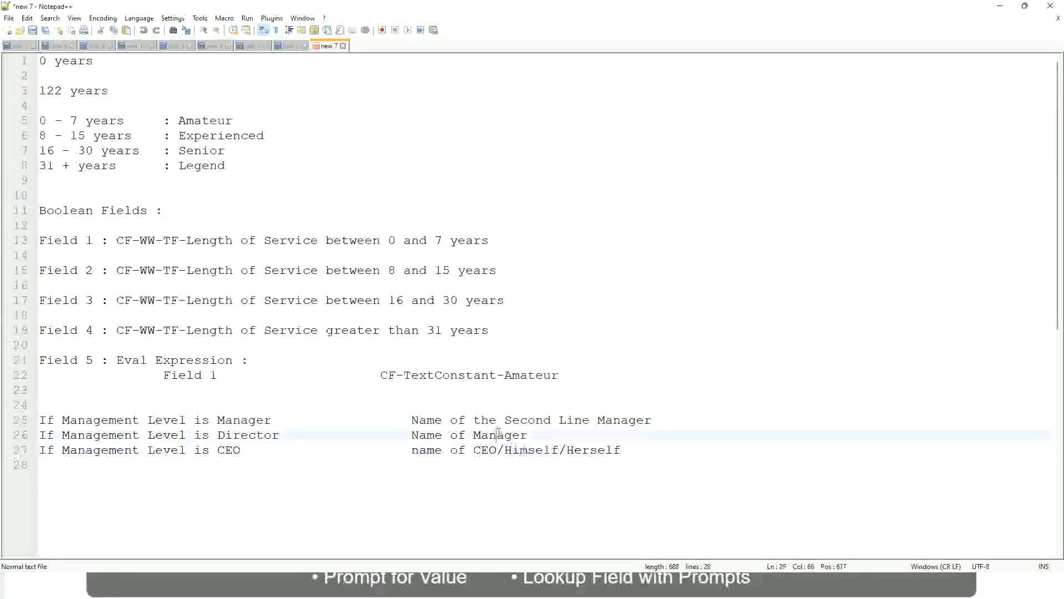
click(512, 422)
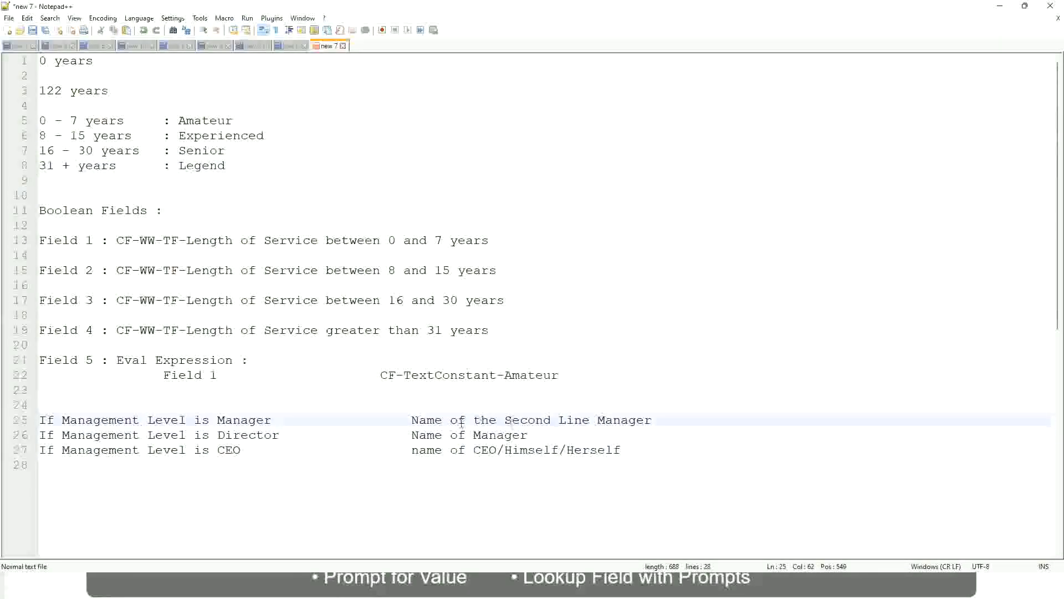
click(289, 437)
- Switch to Workday, copy the name of the saved calculated field CF-WW-LRB-Identify Experience Bands from years of Service, and close its save confirmation
key(alt+Tab)
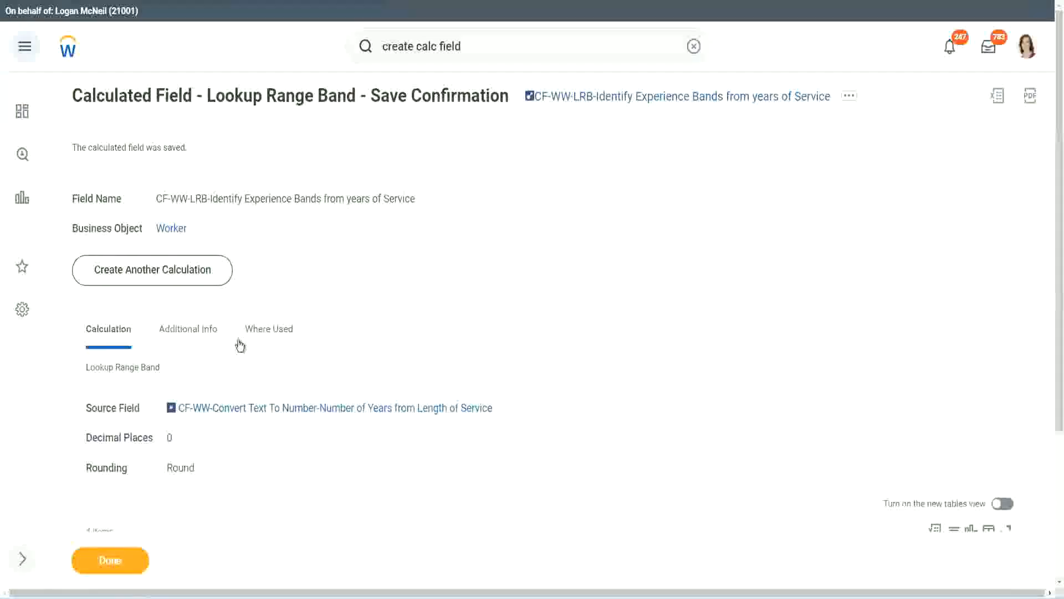
scroll(395, 189, down, 3)
scroll(414, 213, up, 3)
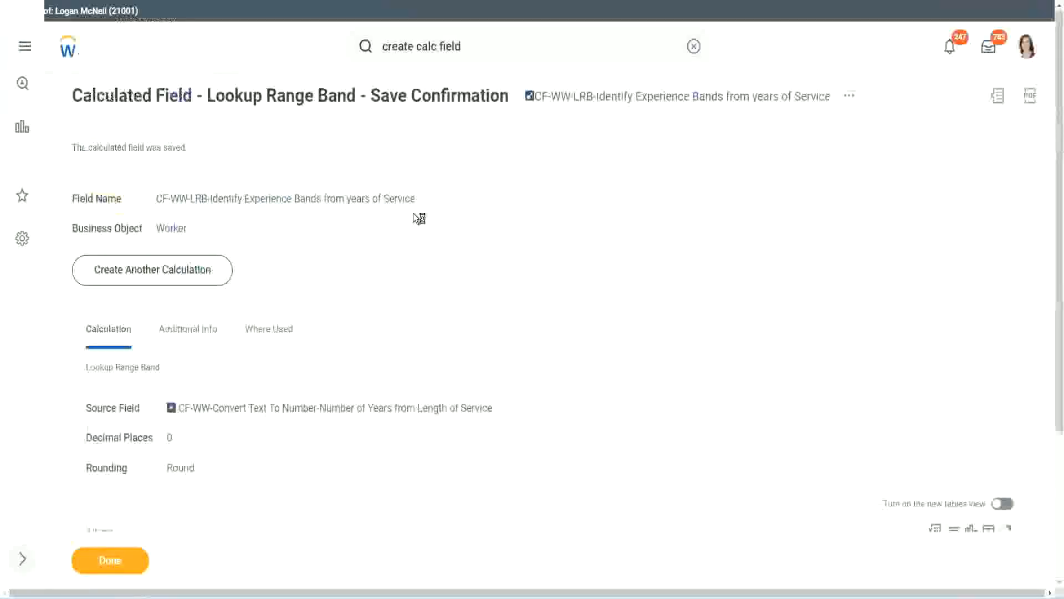
right_click(626, 106)
click(659, 169)
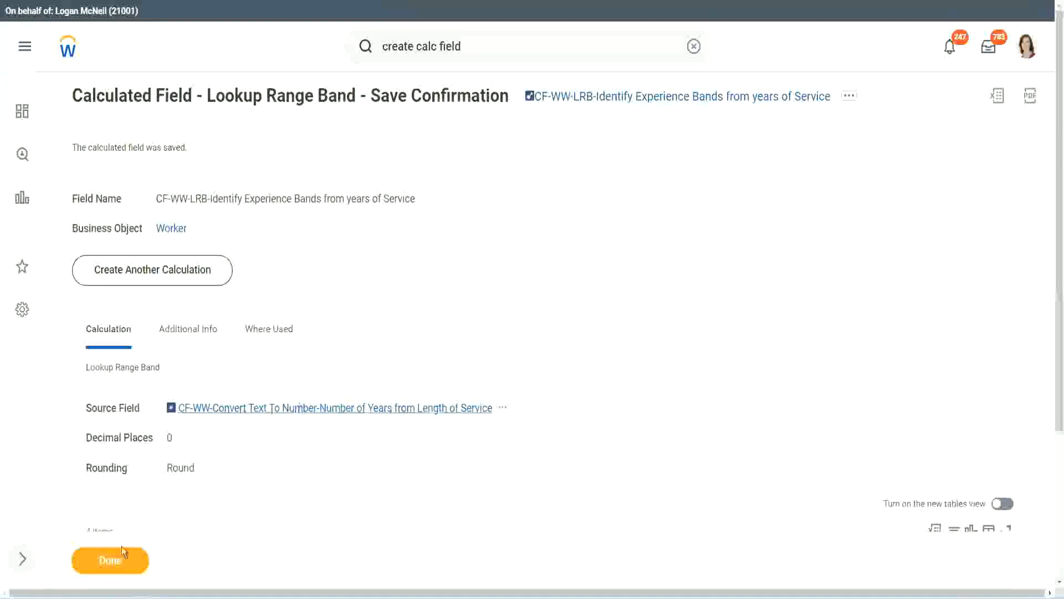
click(102, 564)
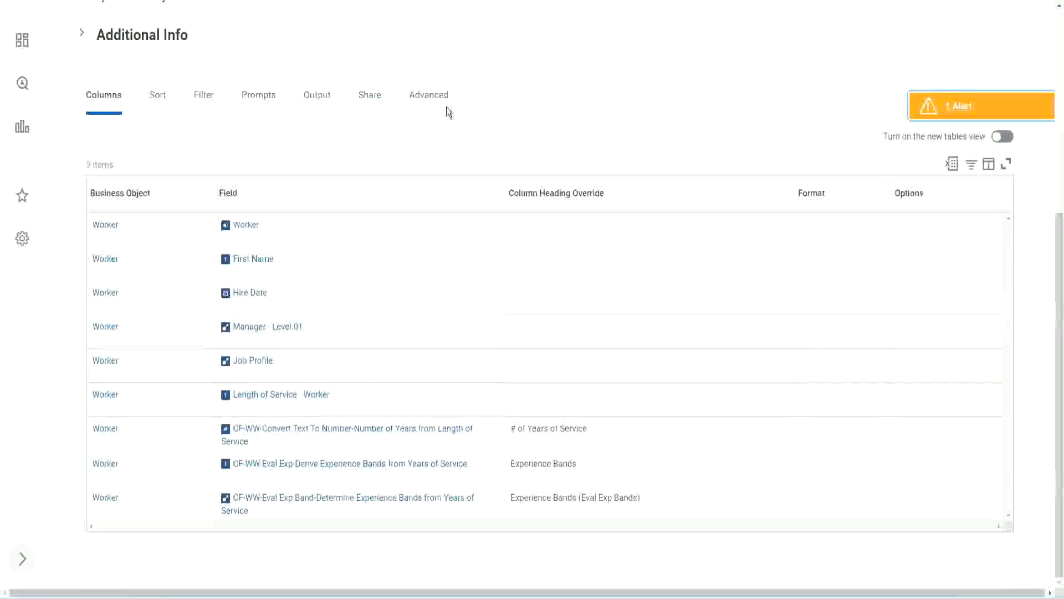
- Open the WW Employee Details custom report for editing
scroll(464, 151, up, 6)
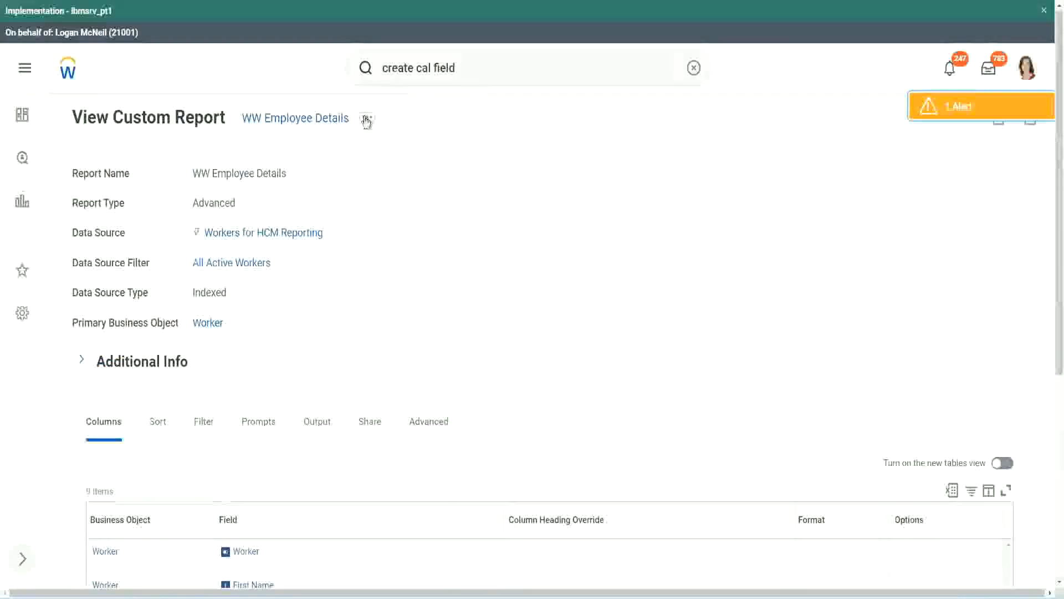
click(367, 118)
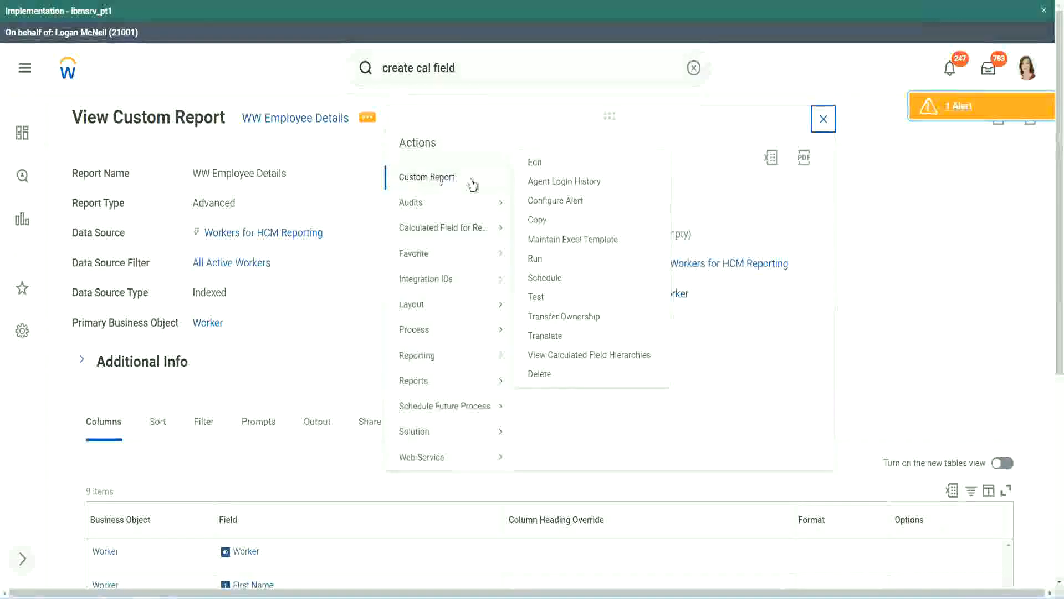
click(541, 164)
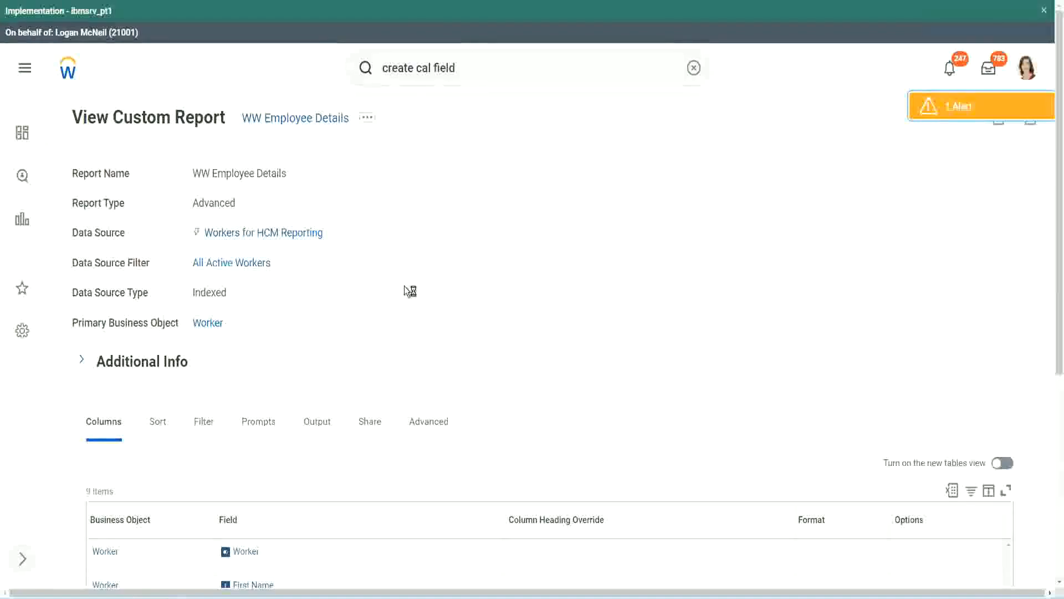
scroll(404, 287, down, 5)
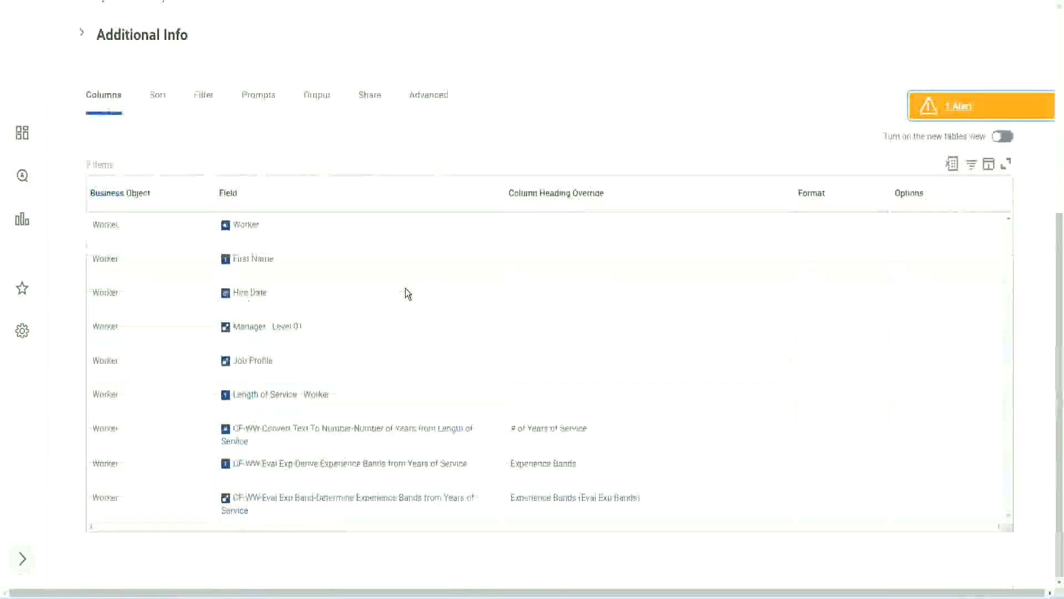
- Add a Worker column with the field CF-WW-LRB-Identify Experience Bands from years of Service after the last report column
scroll(401, 311, down, 8)
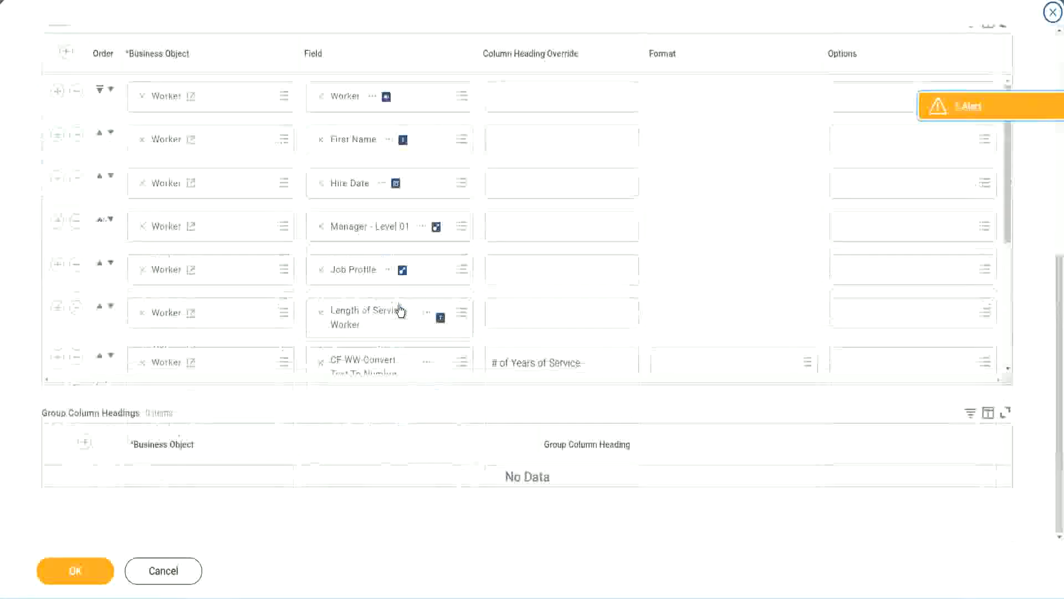
scroll(244, 321, down, 4)
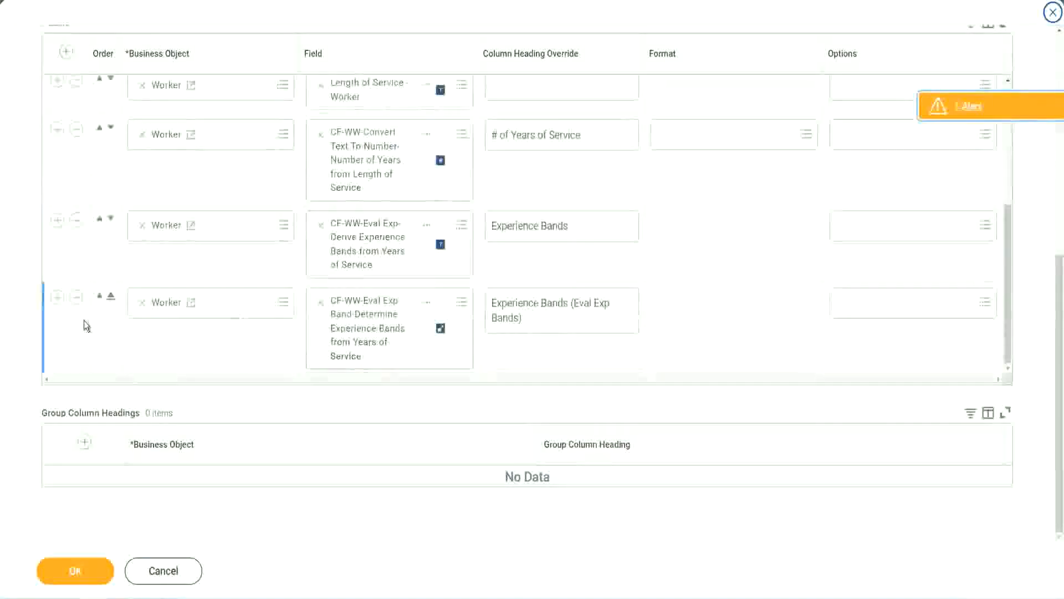
click(57, 296)
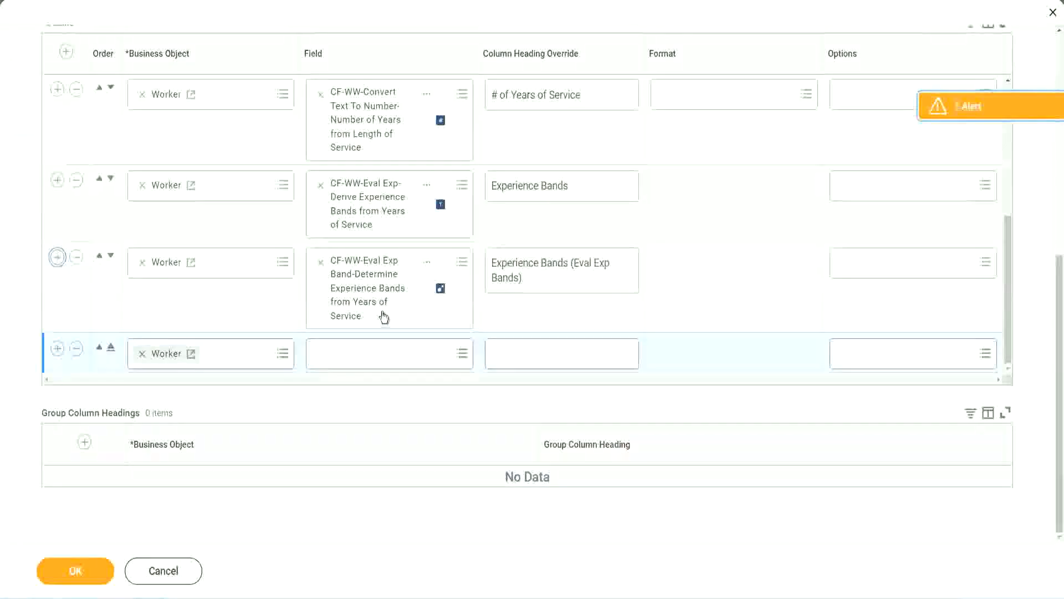
click(360, 353)
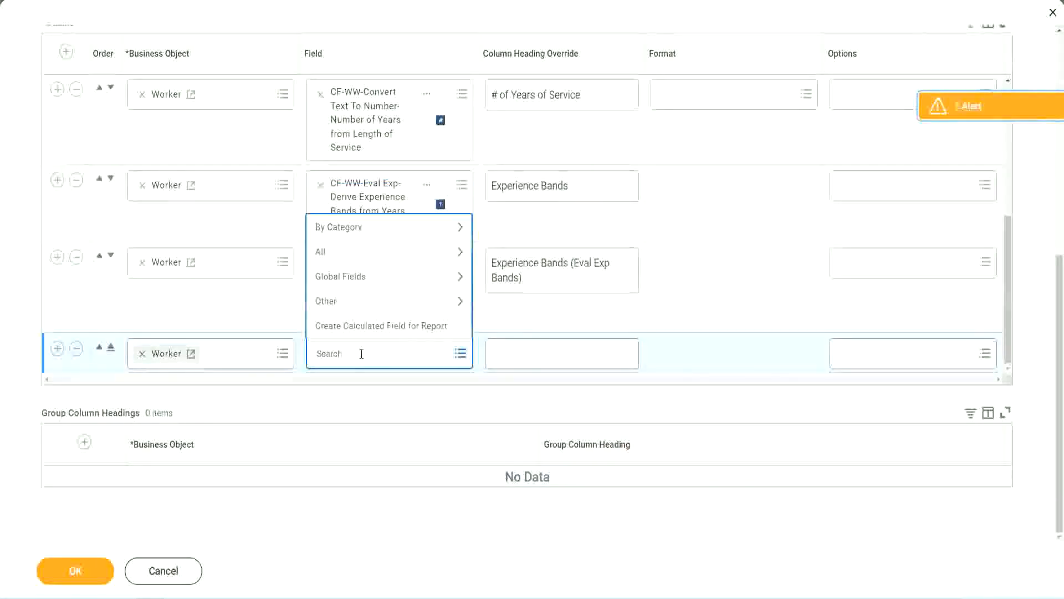
key(ctrl+v)
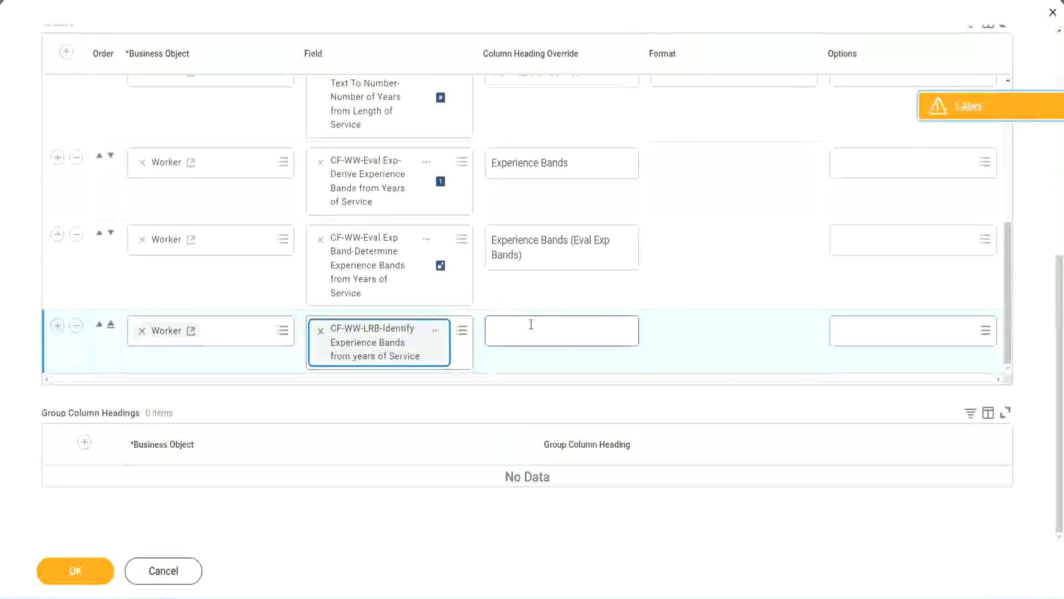
- Set the new column's heading override to "Experience Bands (LRB)"
click(531, 324)
text(Ex)
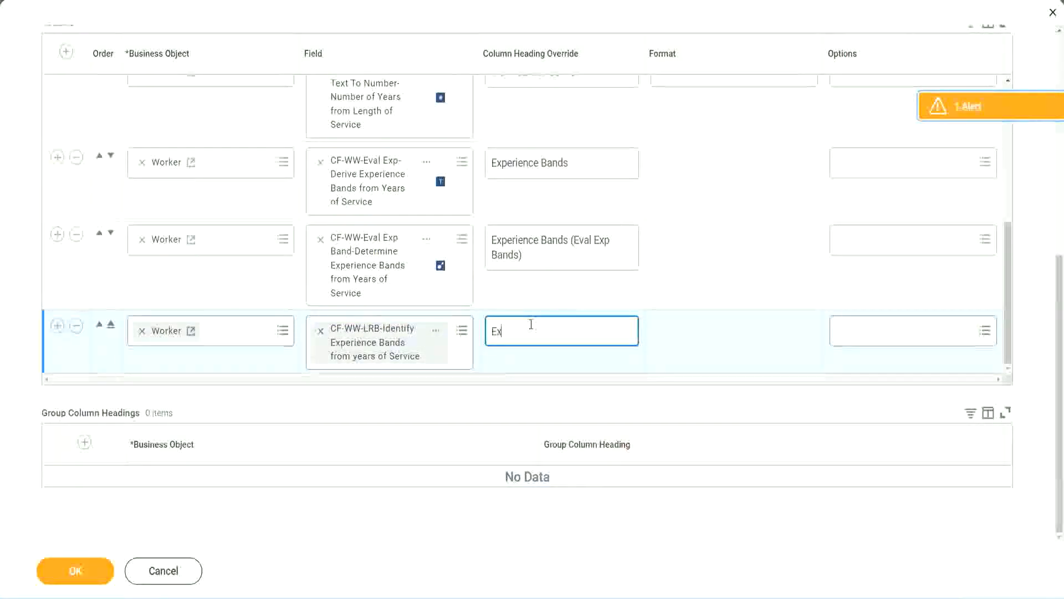
text(perienc)
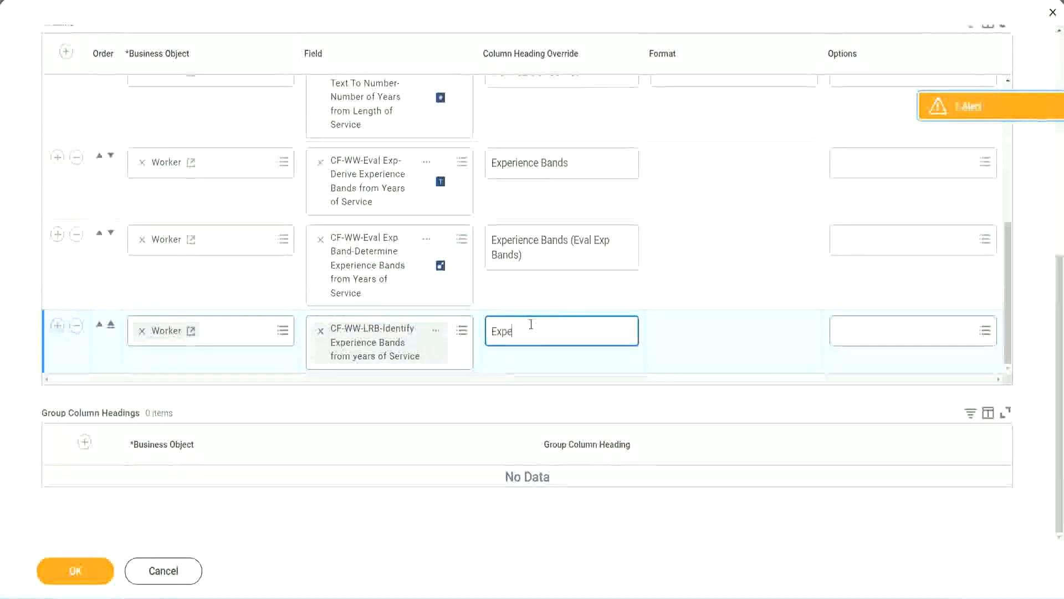
key(BackSpace)
key(BackSpace)
key(BackSpace)
key(BackSpace)
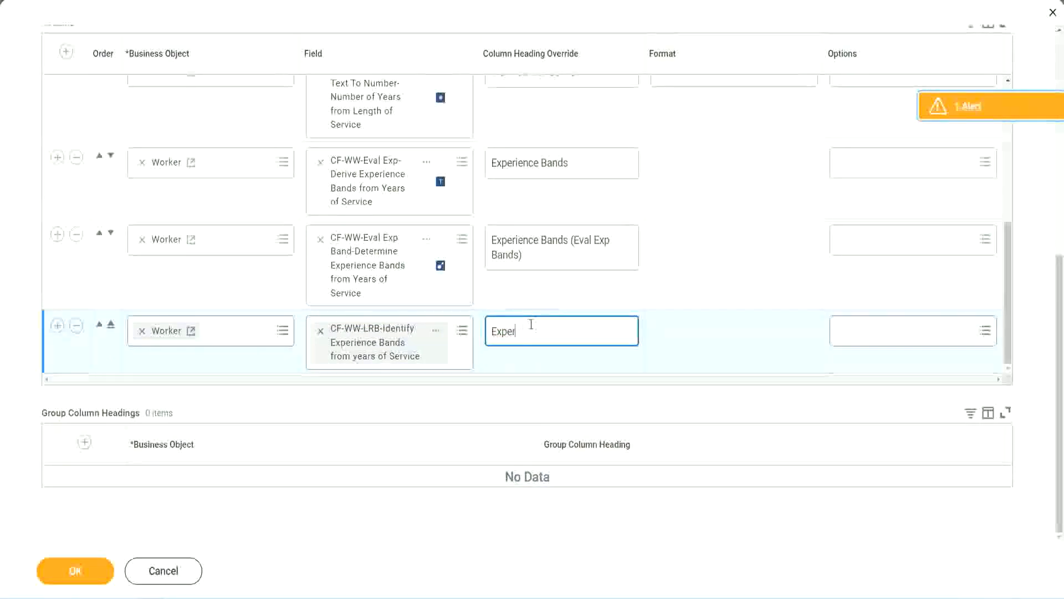
text(ience Bands (LRB))
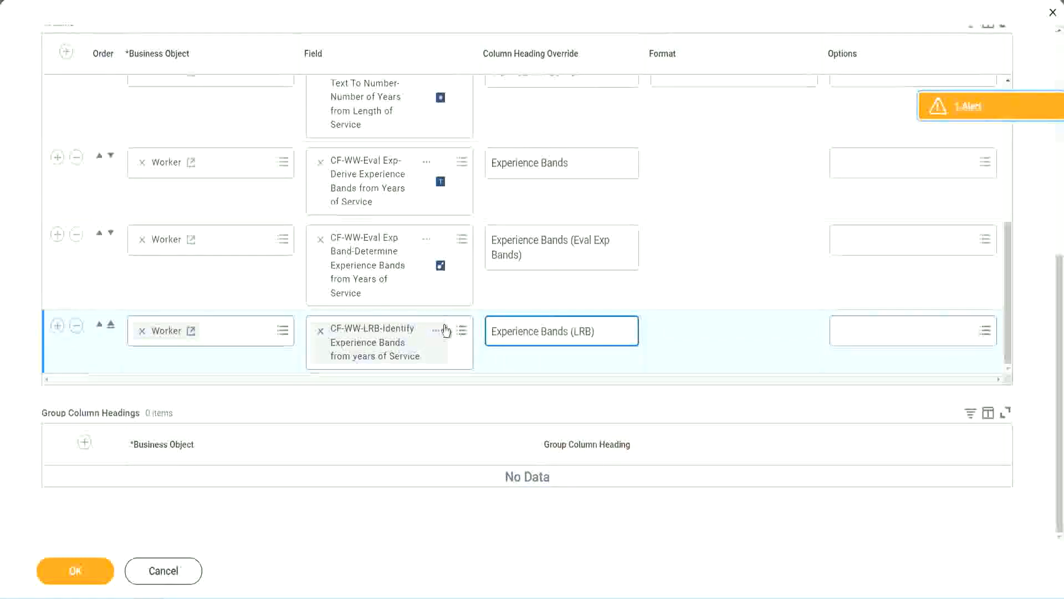
- Save the report definition and run the report with the worker type, employee type and contingent worker type prompts left blank
click(93, 578)
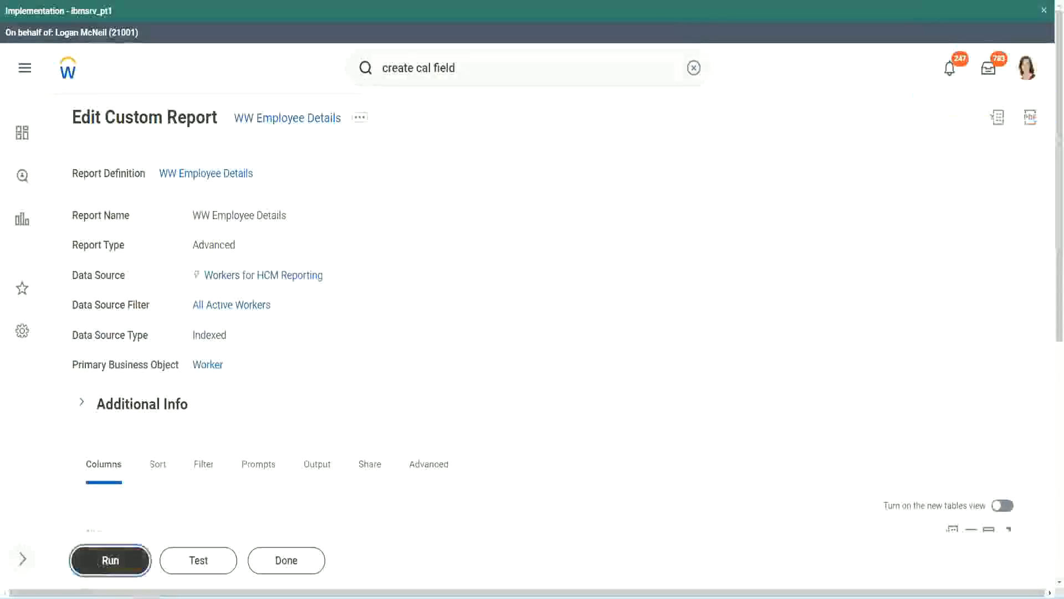
click(105, 561)
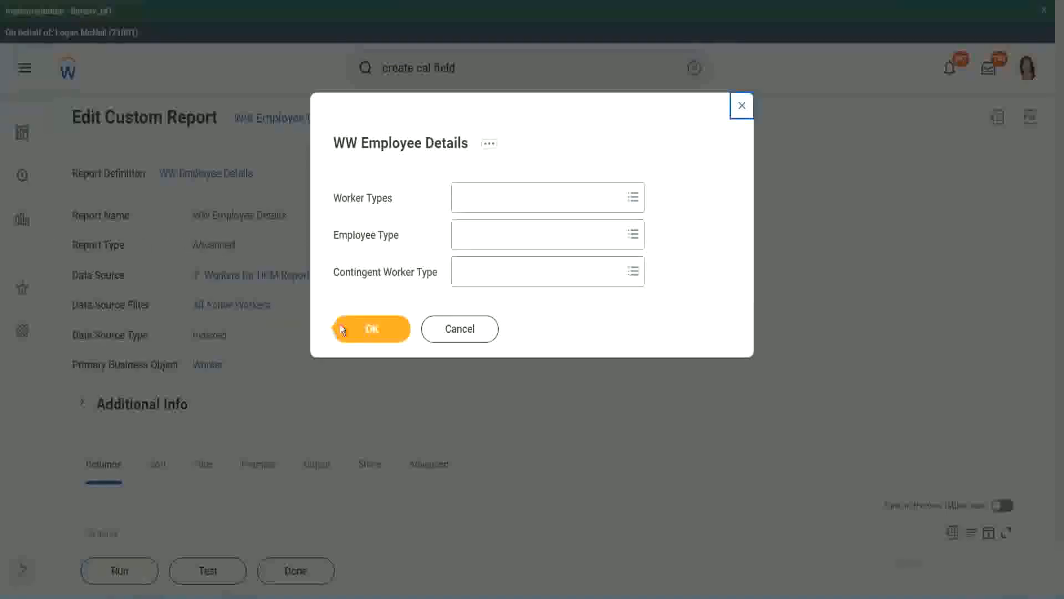
click(377, 332)
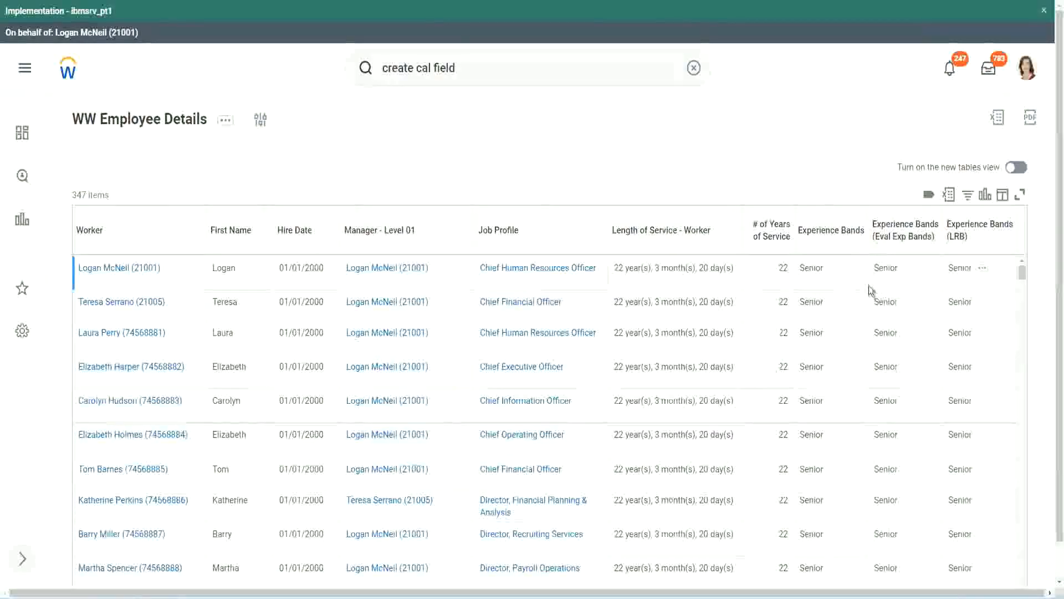
- Compare the Experience Bands, Experience Bands (Eval Exp Bands) and Experience Bands (LRB) columns across the worker rows
double_click(814, 269)
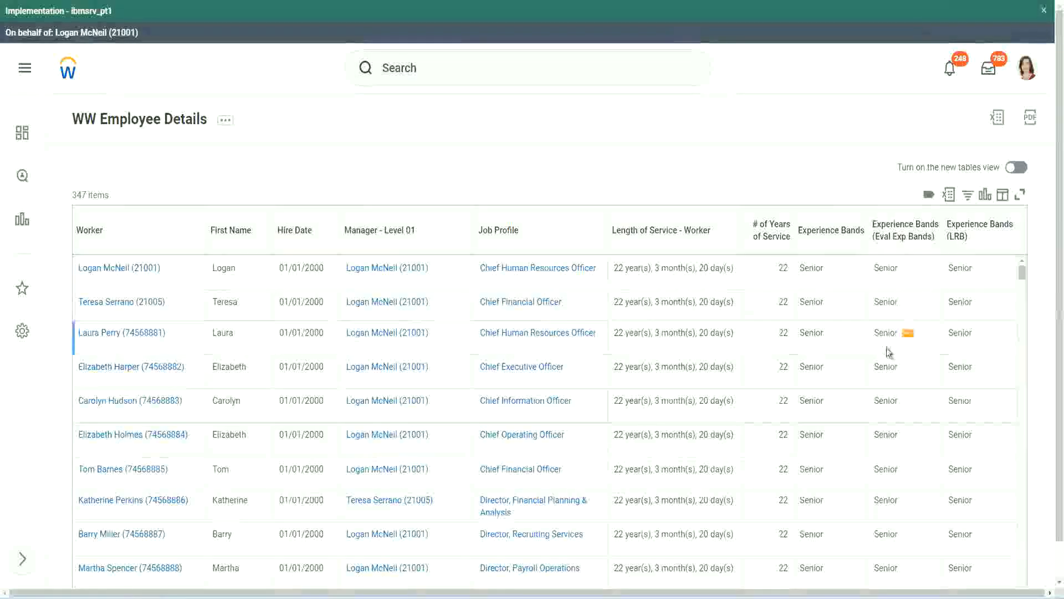
scroll(885, 348, down, 10)
scroll(881, 379, down, 3)
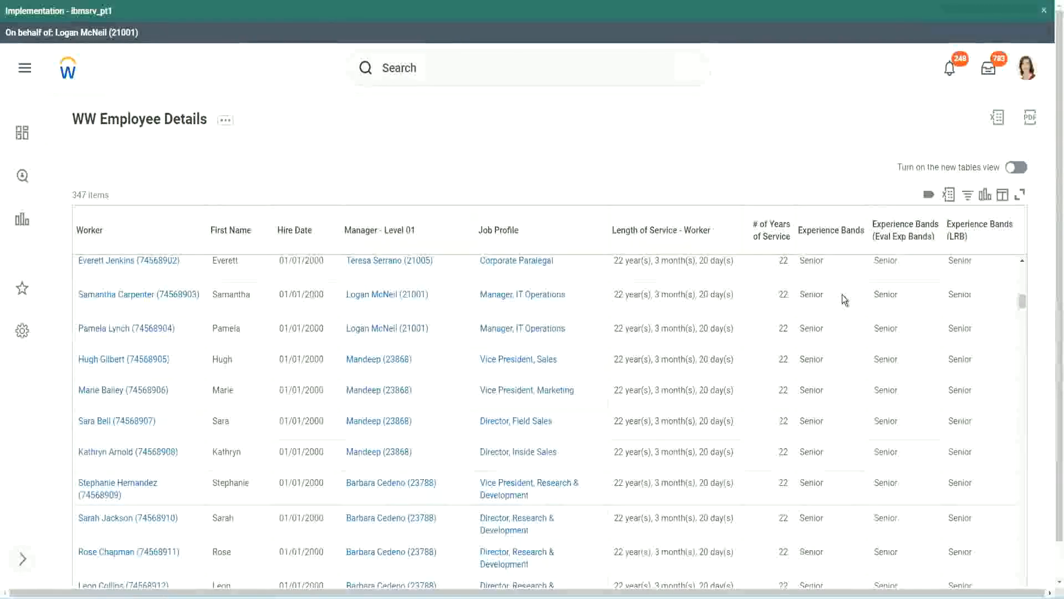
scroll(837, 455, down, 3)
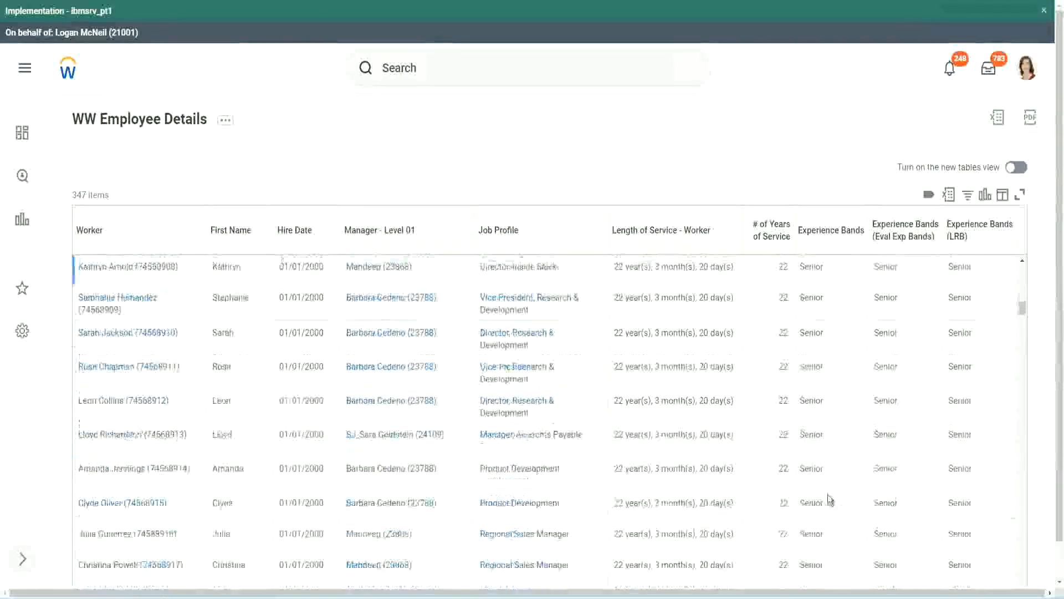
scroll(833, 397, down, 1)
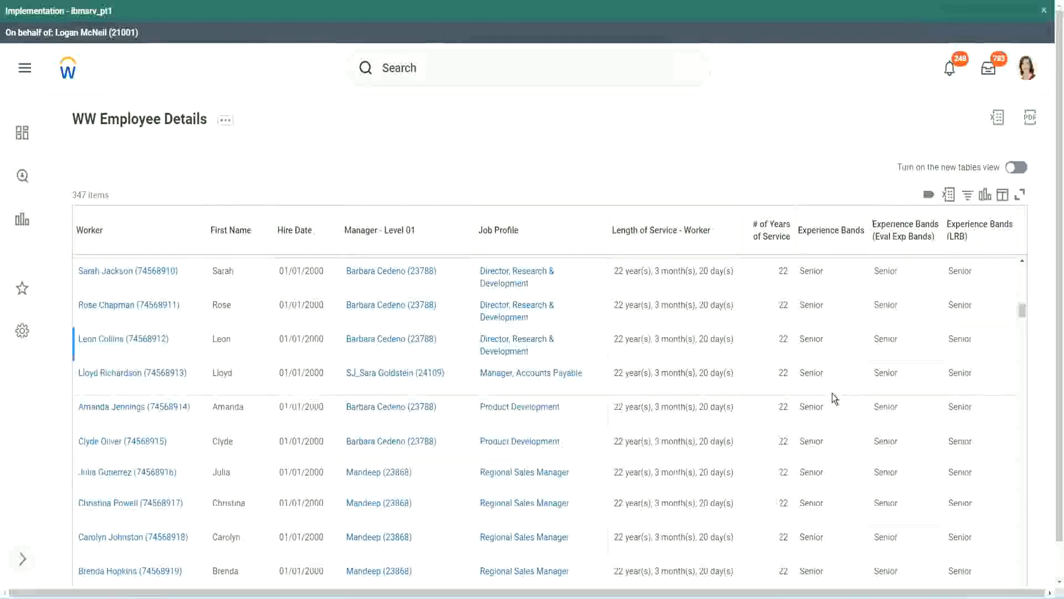